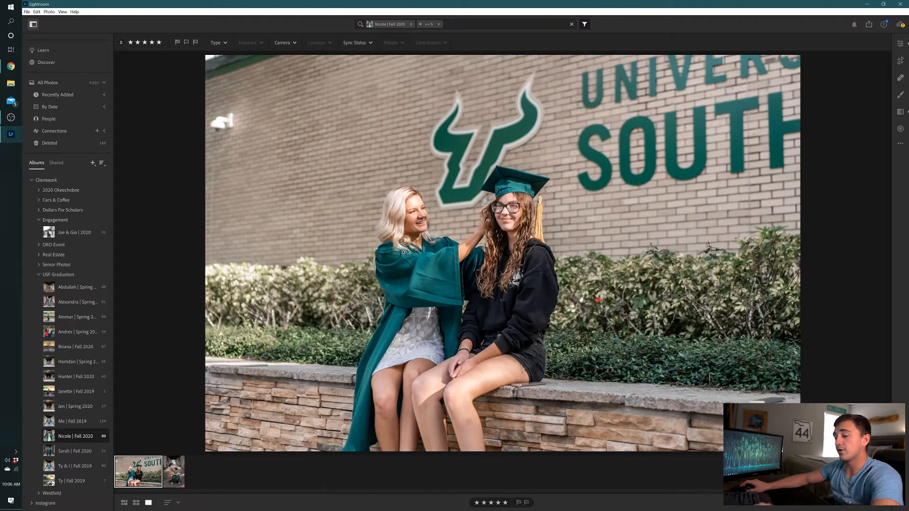
Open the Linear Gradient tool and undo the last two edits on the graduation photo
key("l")
key("ctrl+z")
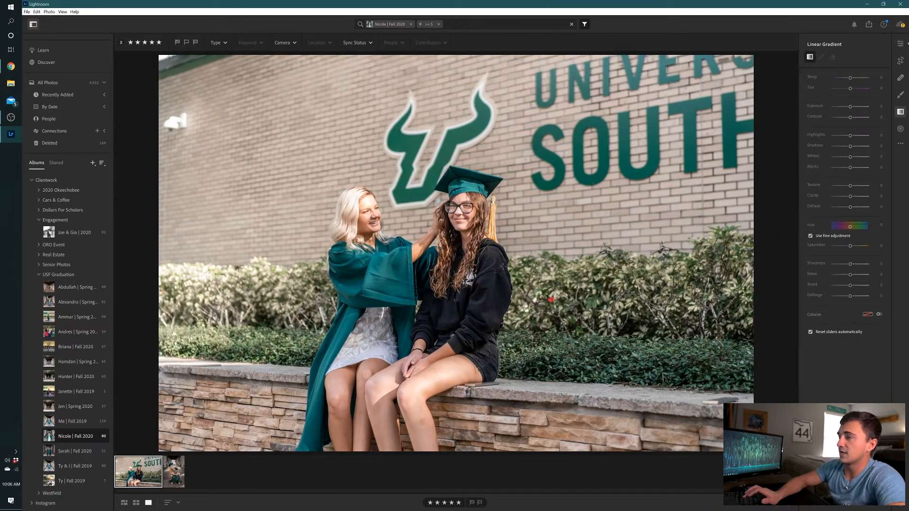
key("ctrl+z")
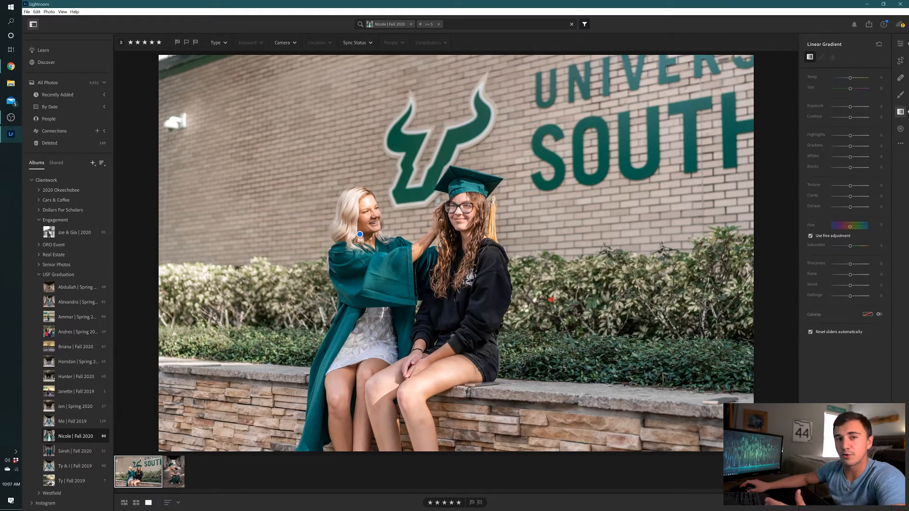
Duplicate the graduation photo of the two women and apply the original's edit settings to the duplicate
right_click(136, 476)
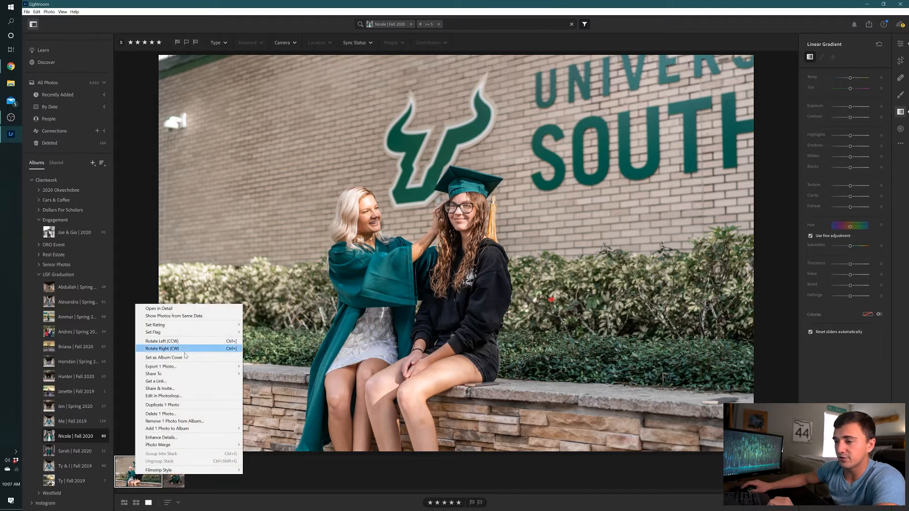
left_click(179, 405)
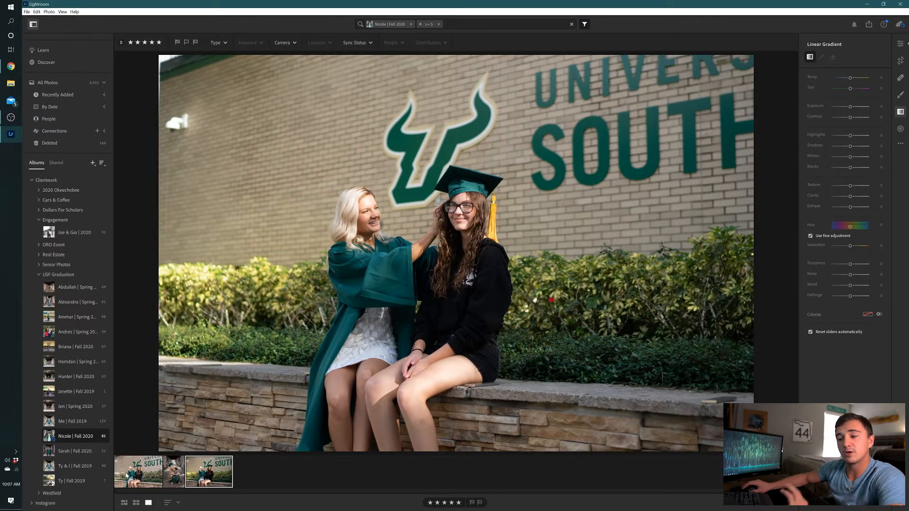
left_click(127, 476)
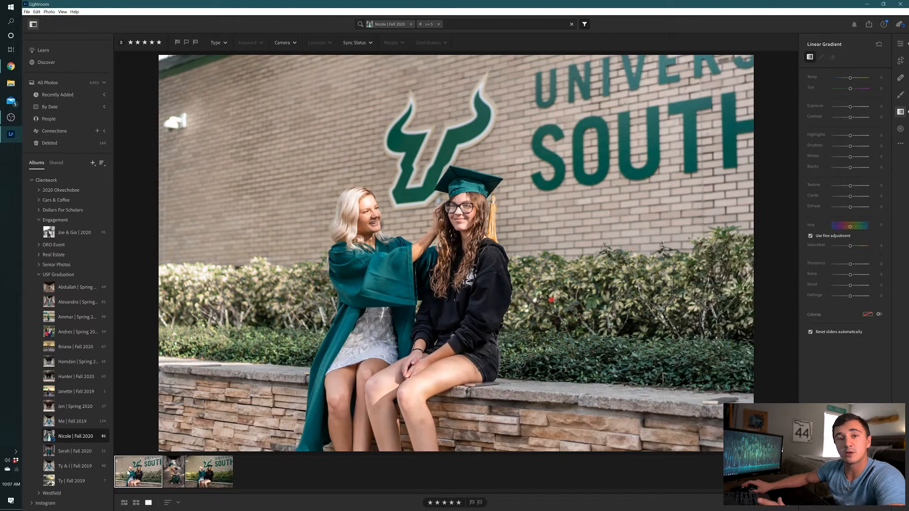
key("ctrl+c")
left_click(214, 478)
key("ctrl+v")
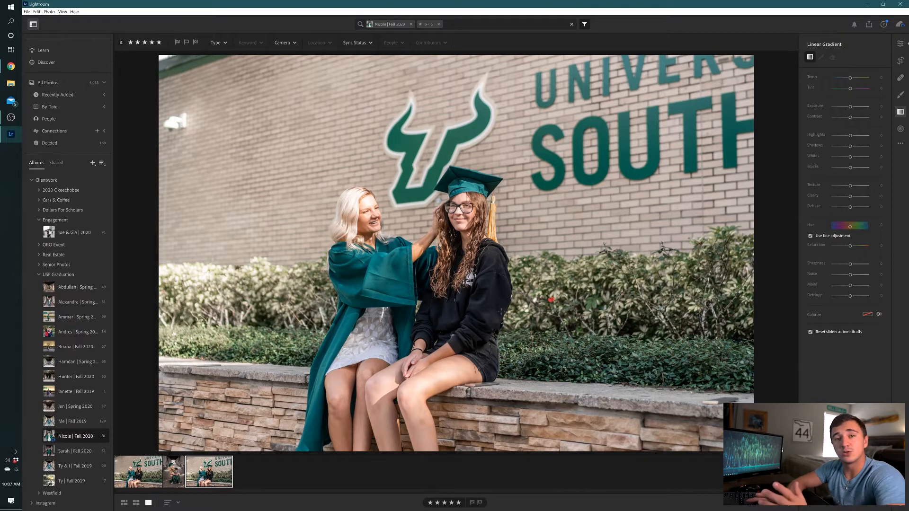
Place a diagonal linear gradient over the blonde woman on the duplicate and shift its centre to between the two faces
left_click(901, 114)
left_click(901, 114)
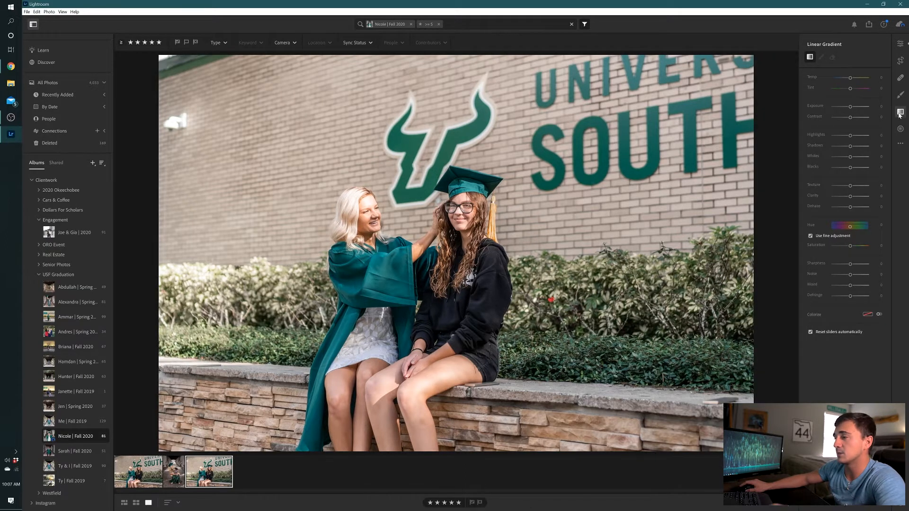
key("l")
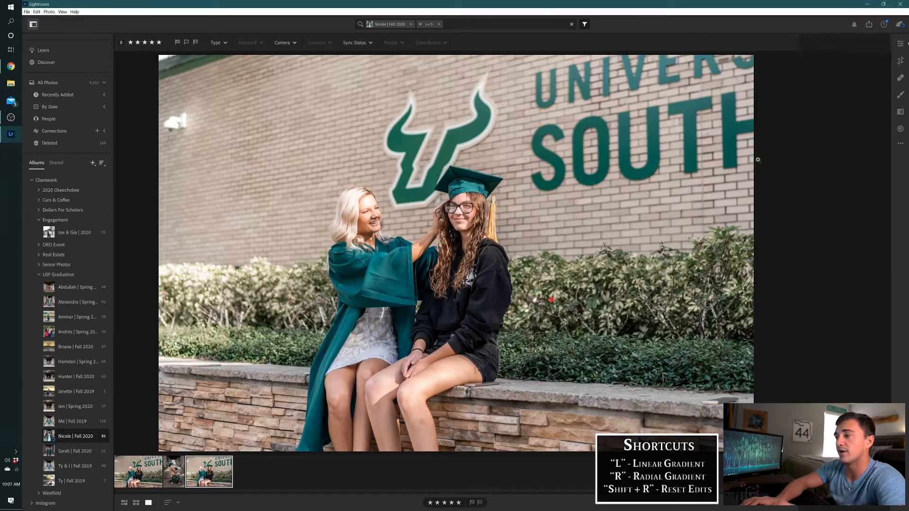
key("l")
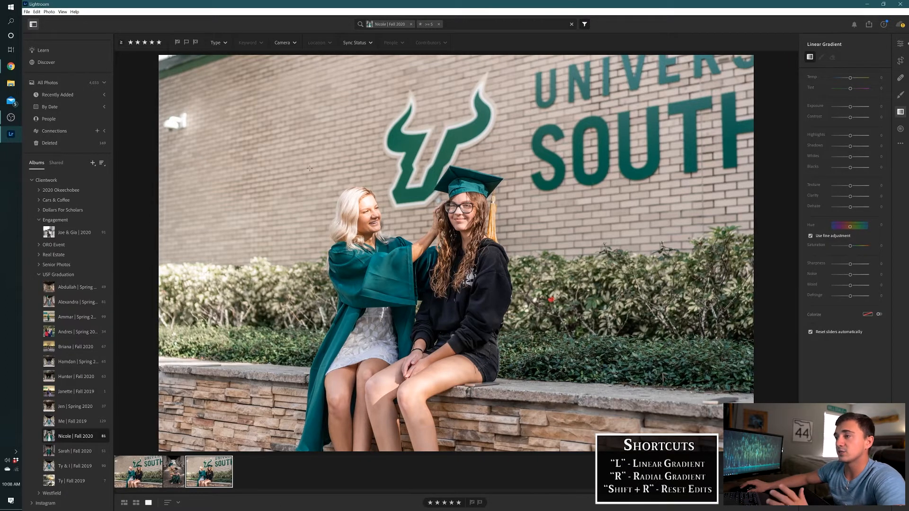
mouse_move(309, 168)
left_mouse_down()
mouse_move(376, 269)
mouse_move(357, 247)
left_mouse_up()
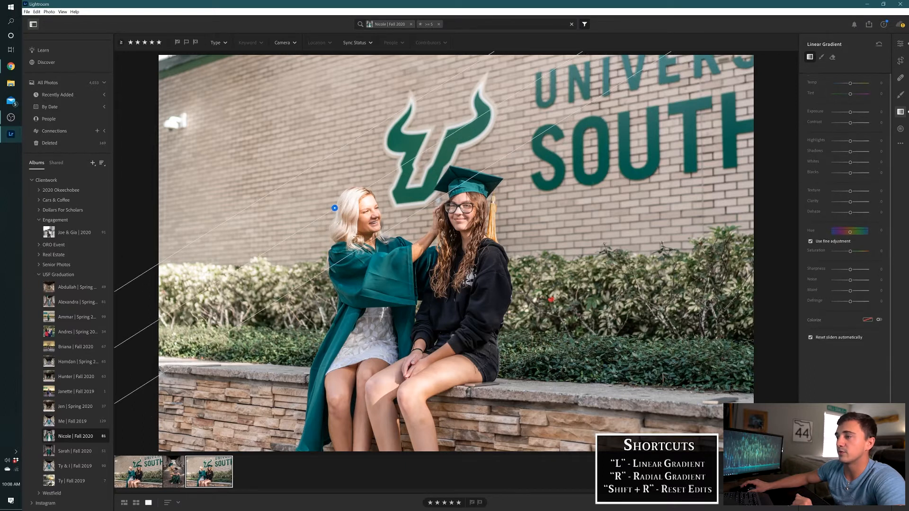
mouse_move(335, 208)
left_click_drag(335, 209, 391, 217)
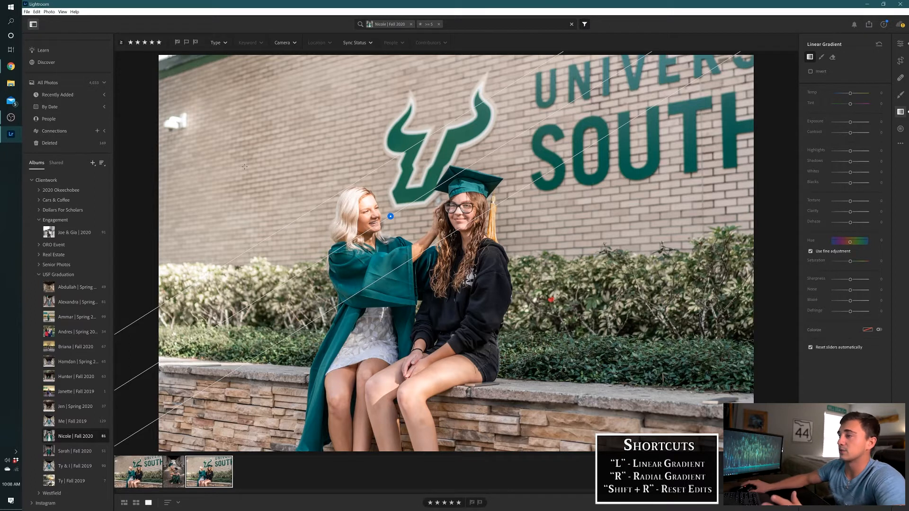
Set the linear gradient's exposure to -0.40
left_click(879, 122)
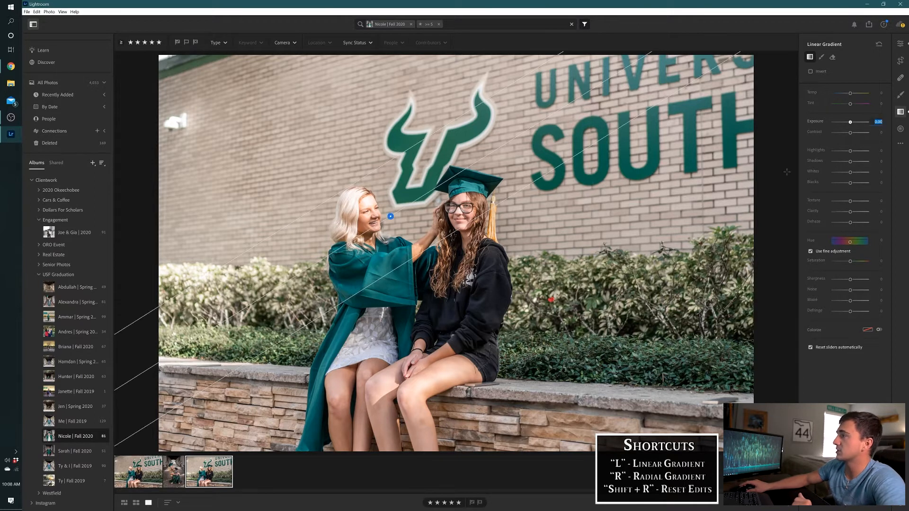
key("BackSpace")
type("-0.4")
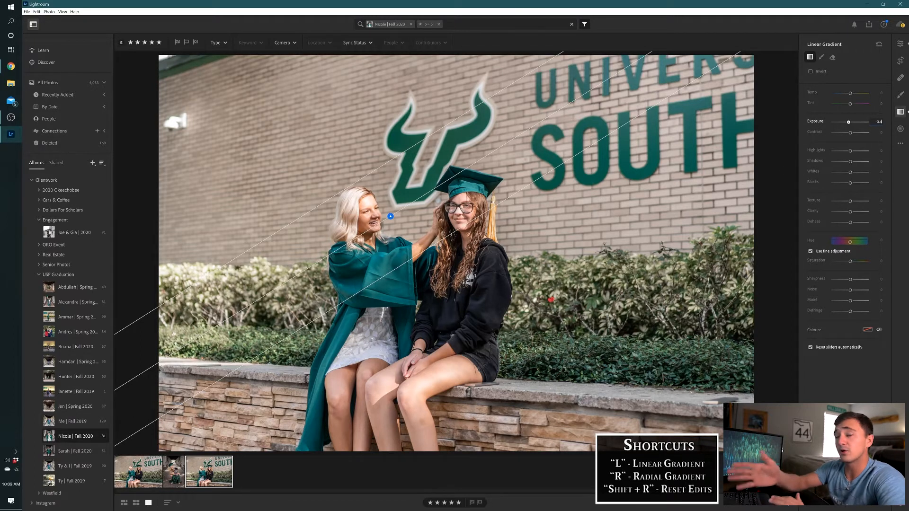
key("Return")
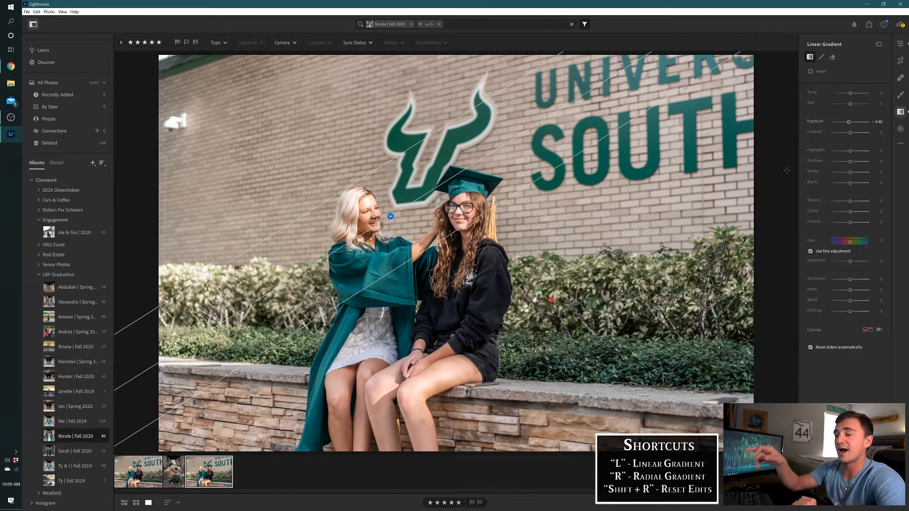
Lower the linear gradient's highlights to -55, and further to -75
left_click(879, 150)
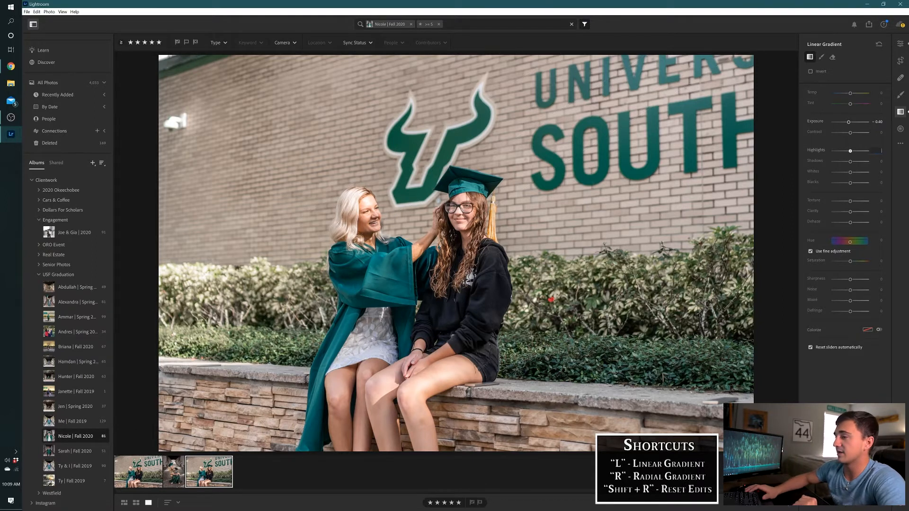
type("-55")
key("Return")
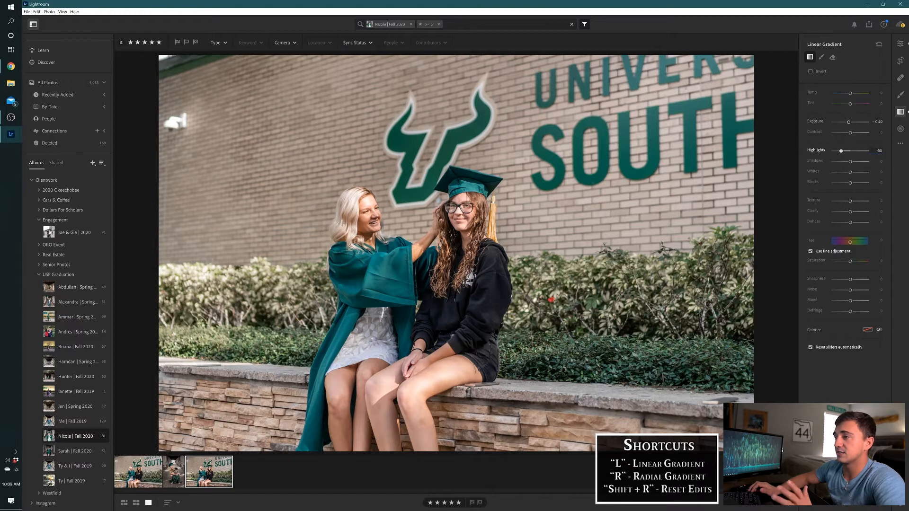
left_click(876, 152)
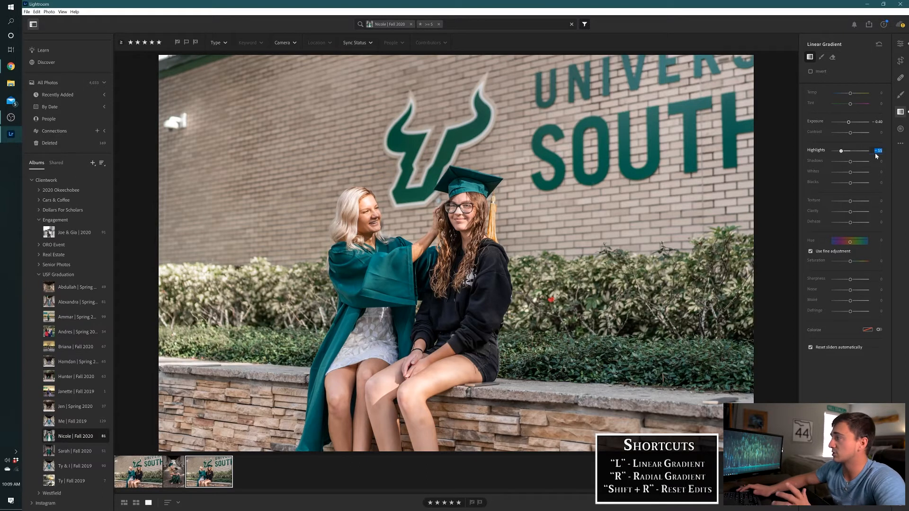
key("BackSpace")
type("-75")
key("Return")
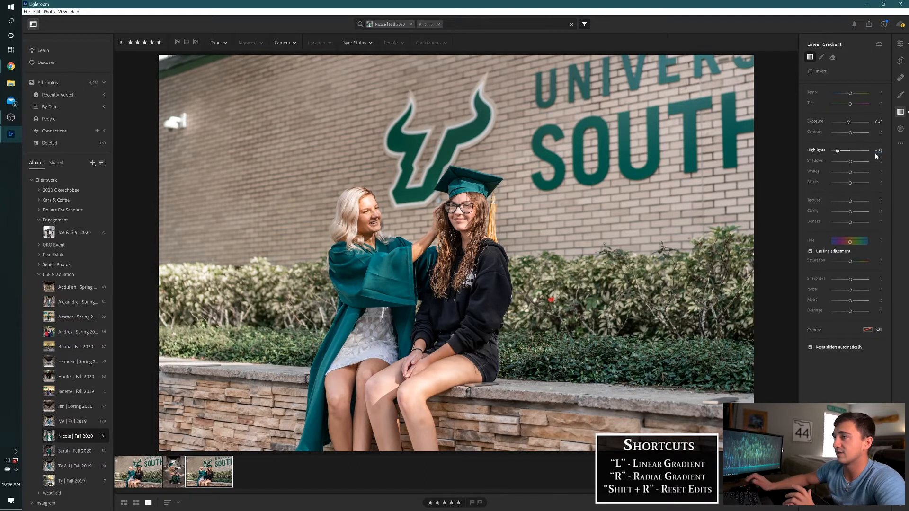
Set the linear gradient's exposure to -0.30
left_click(877, 122)
key("BackSpace")
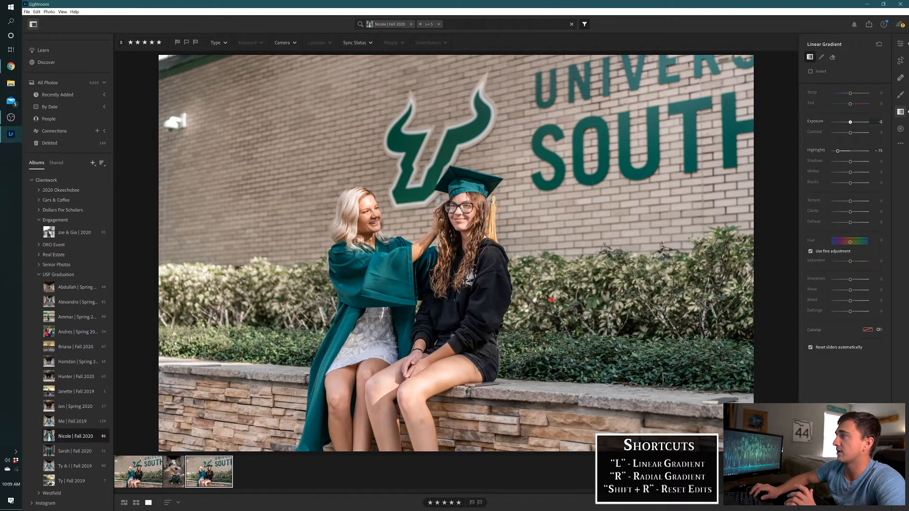
type("-0.2")
key("BackSpace")
type("3")
key("Return")
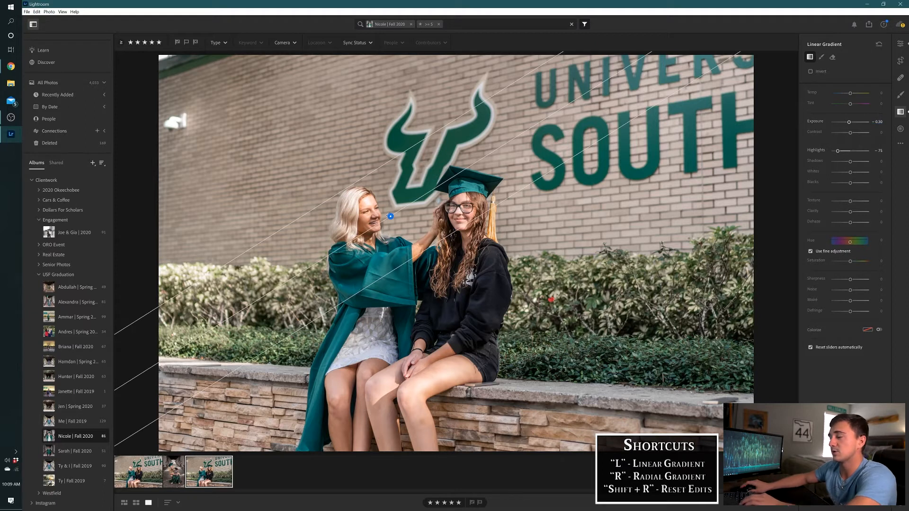
Delete the linear gradient from the graduation photo and undo the deletion
key("Delete")
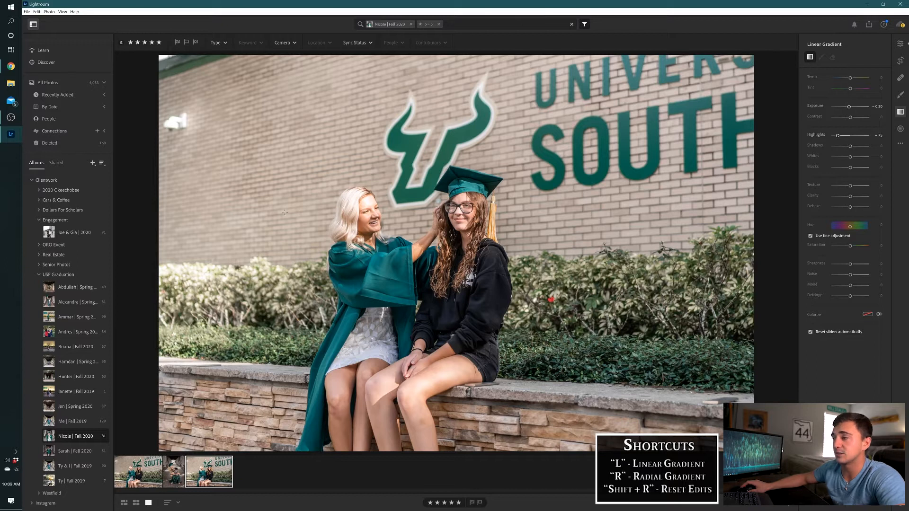
key("ctrl+z")
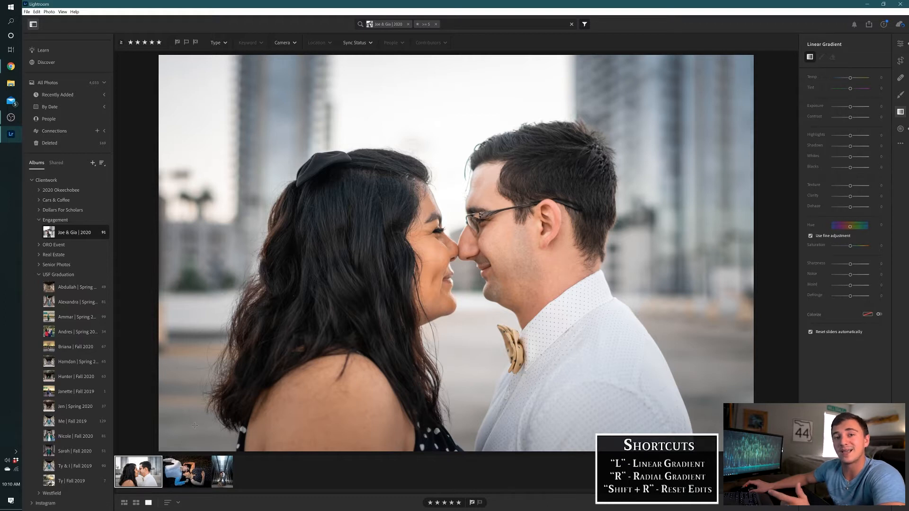
Open the portrait-format engagement photo of the couple between glass walls and delete its four linear gradients
left_click(221, 476)
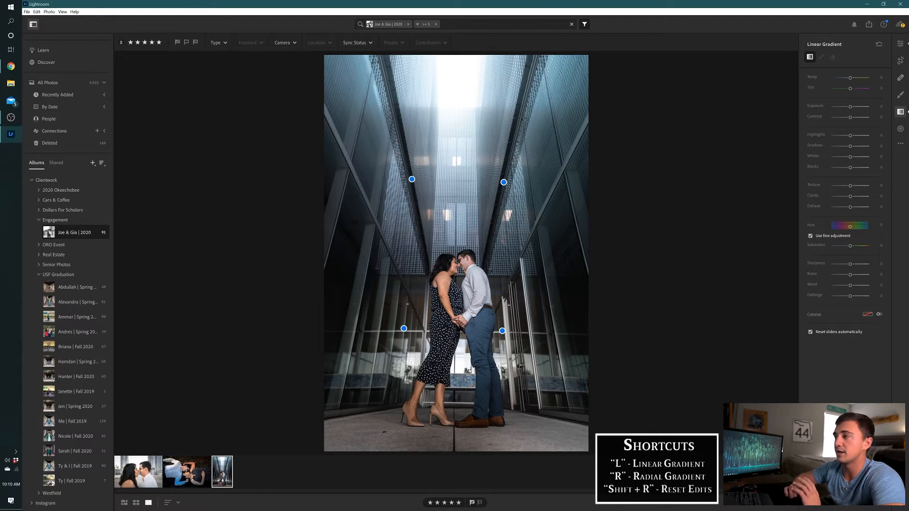
left_click(412, 180)
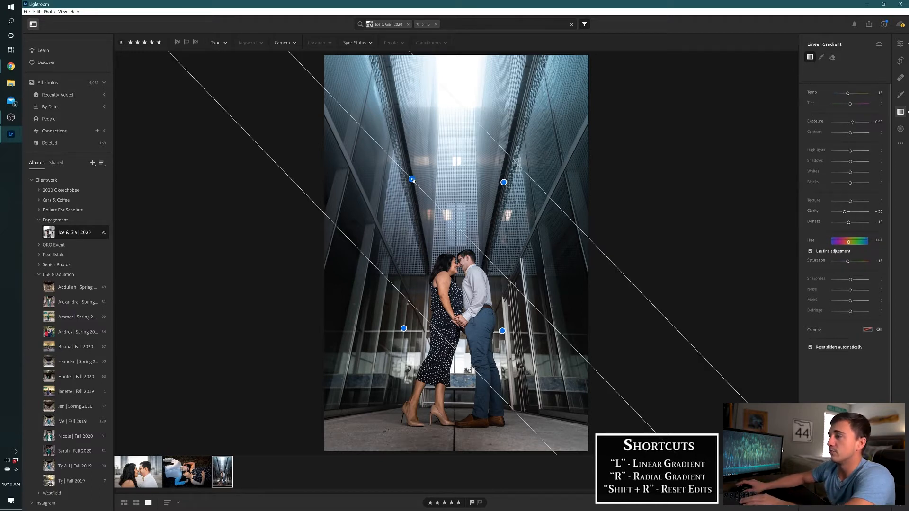
key("Delete")
left_click(504, 183)
key("Delete")
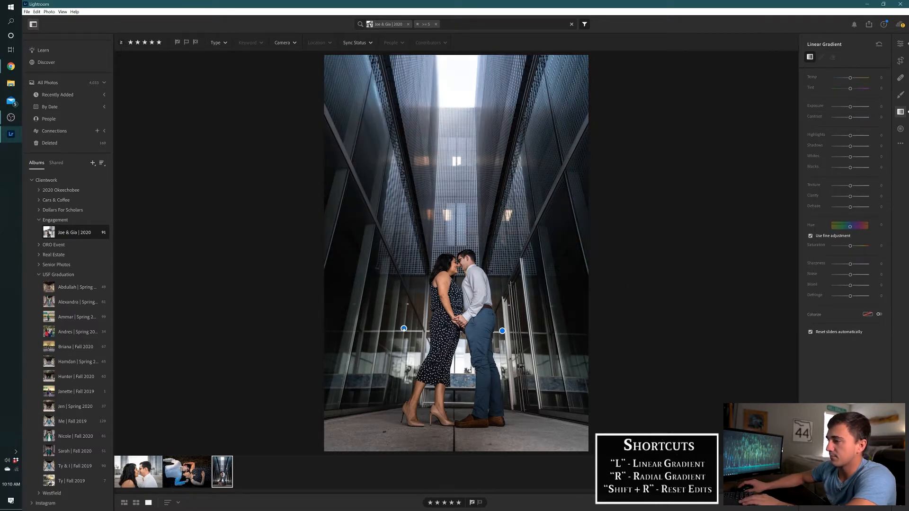
left_click(404, 328)
key("Delete")
key("Delete")
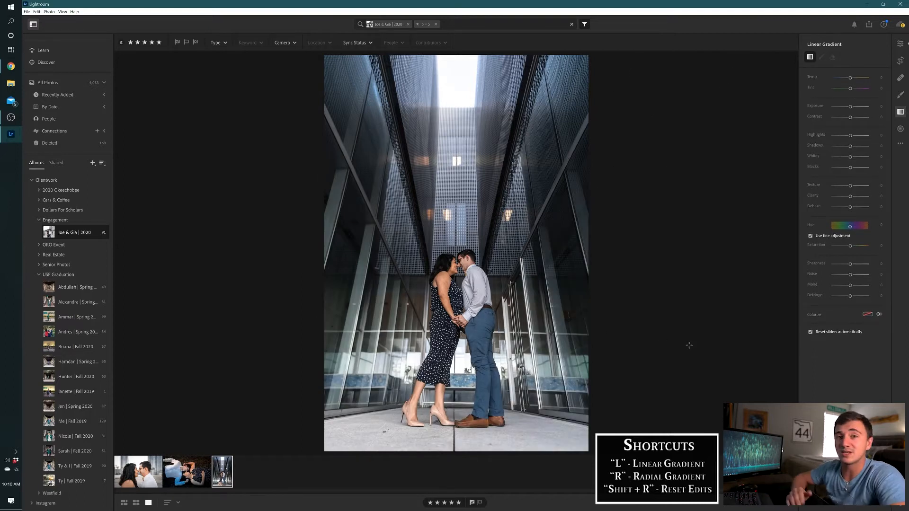
Undo, redo and again undo the gradient deletions to compare the engagement photo with and without its gradients
key("ctrl+z")
key("ctrl+z")
key("ctrl+z")
key("ctrl+z")
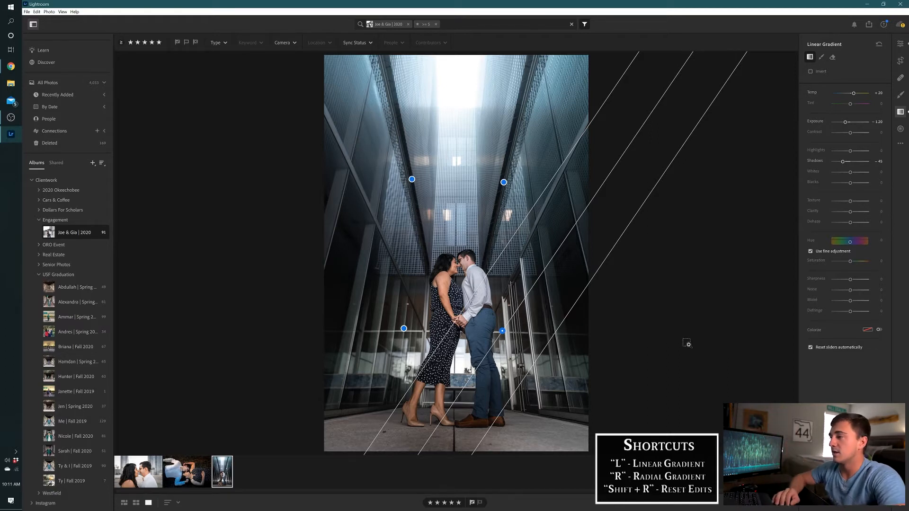
key("ctrl+y")
key("ctrl+y")
key("ctrl+y")
key("ctrl+y")
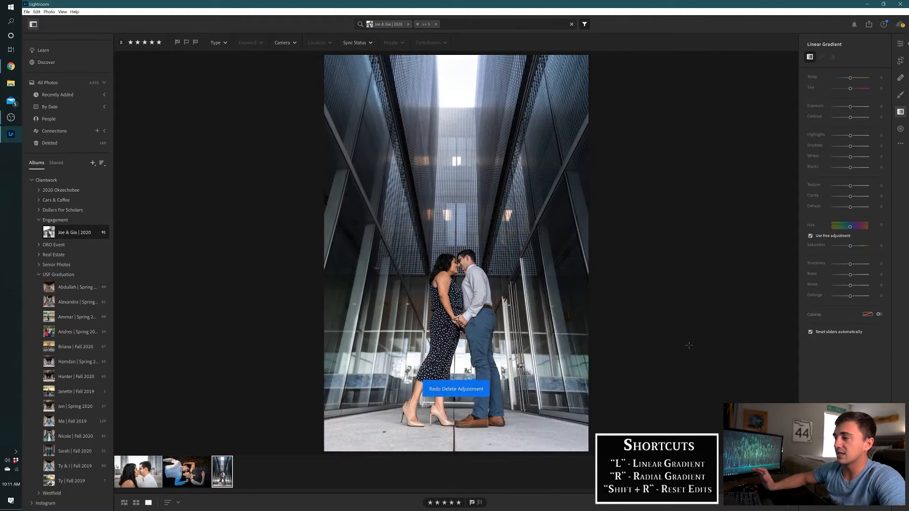
key("ctrl+z")
key("ctrl+z")
key("ctrl+z")
key("ctrl+z")
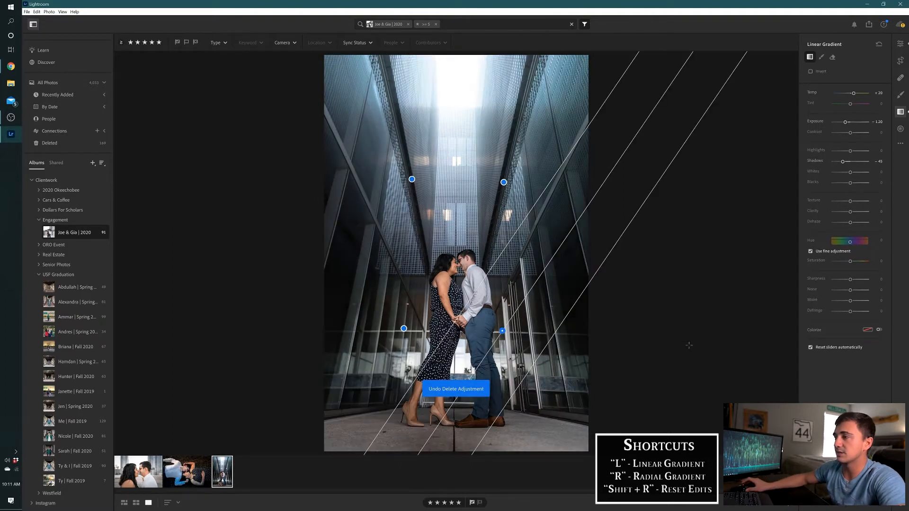
Duplicate the engagement photo of the couple between the glass walls
right_click(223, 468)
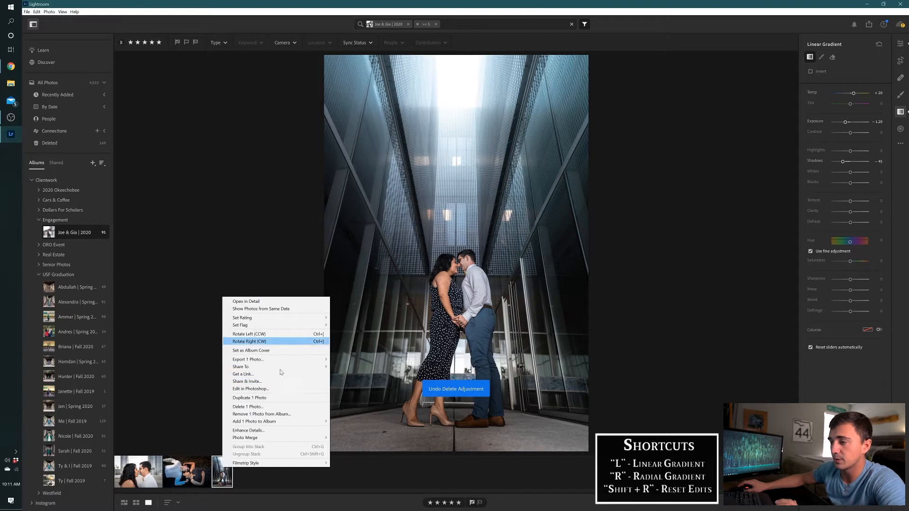
left_click(249, 398)
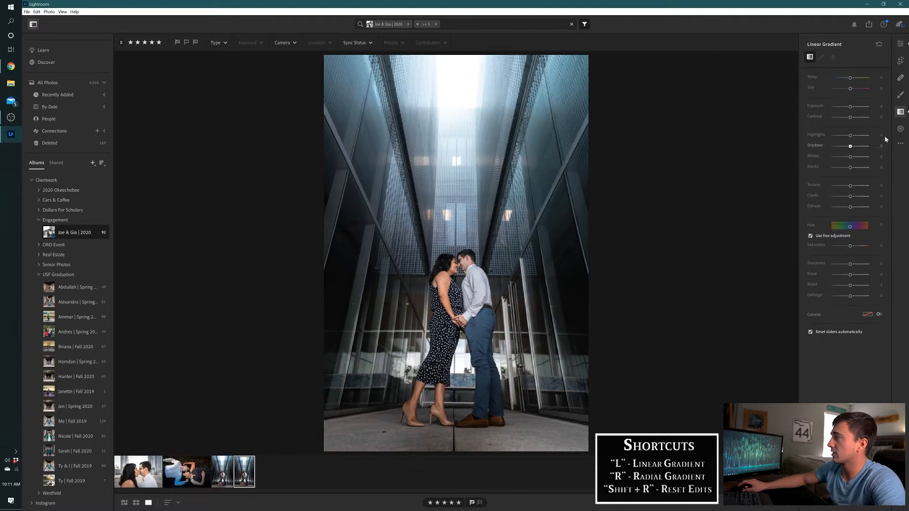
Reset all edits on the duplicated engagement photo and switch back to the edited original for comparison
left_click(901, 144)
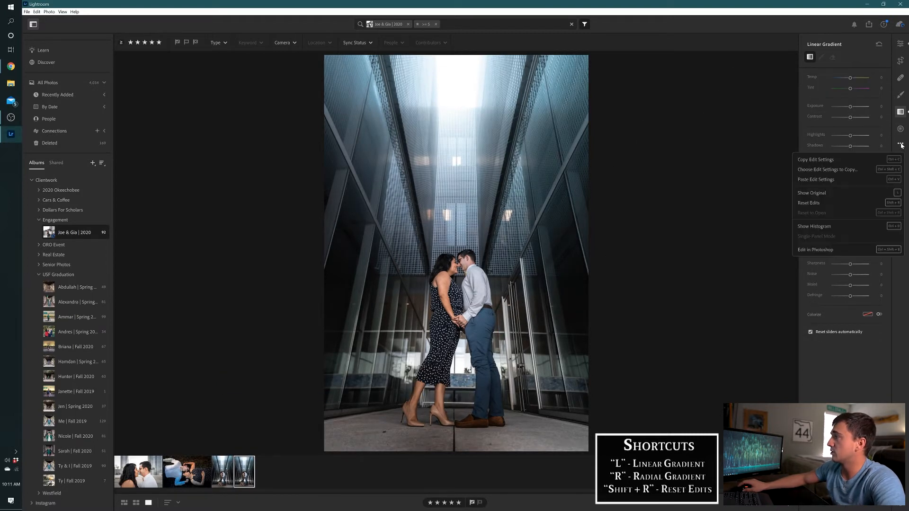
left_click(729, 186)
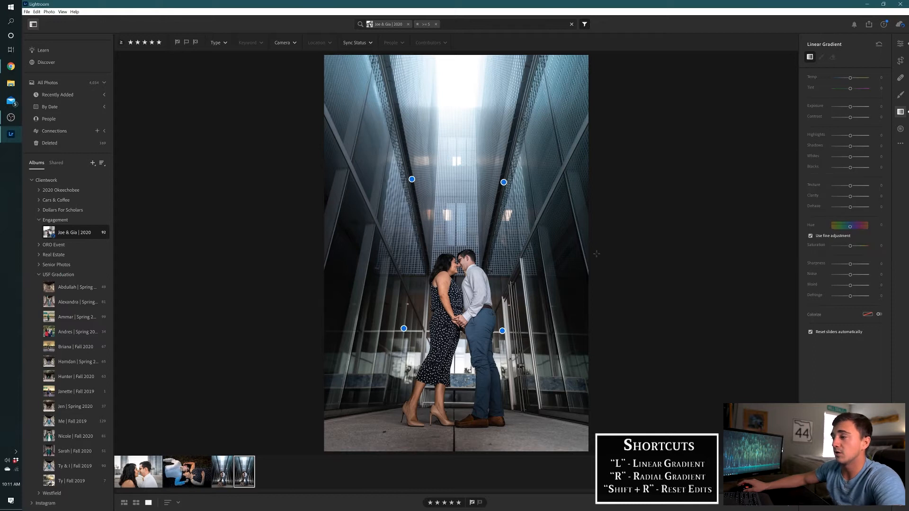
key("shift+r")
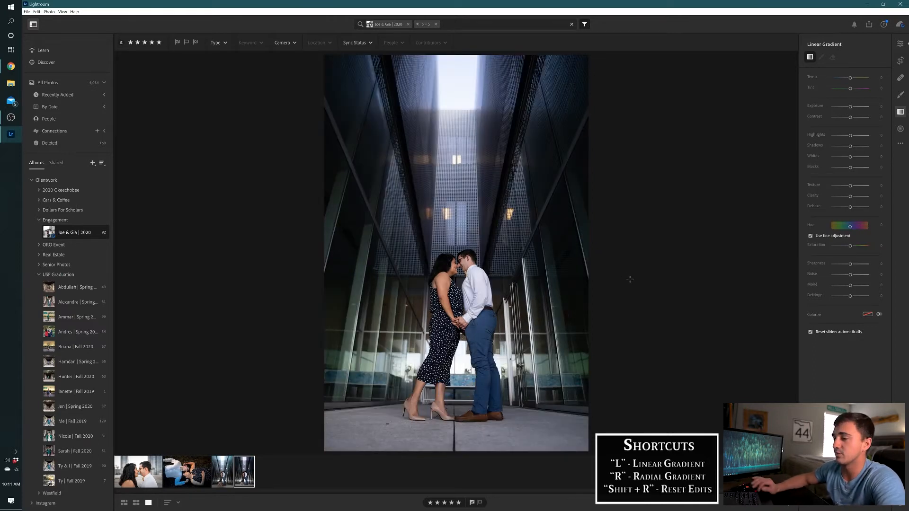
key("Left")
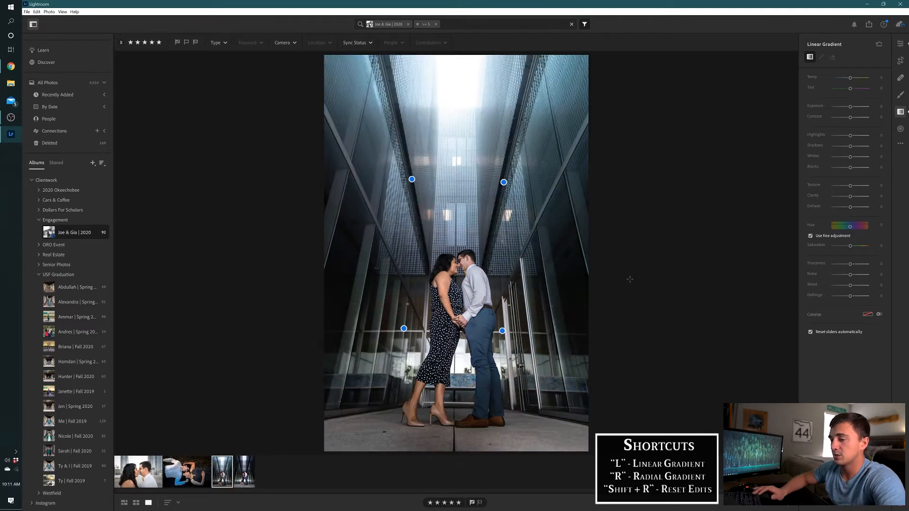
Copy the edit settings of the edited engagement photo and paste them onto its duplicate
key("ctrl+c")
key("Right")
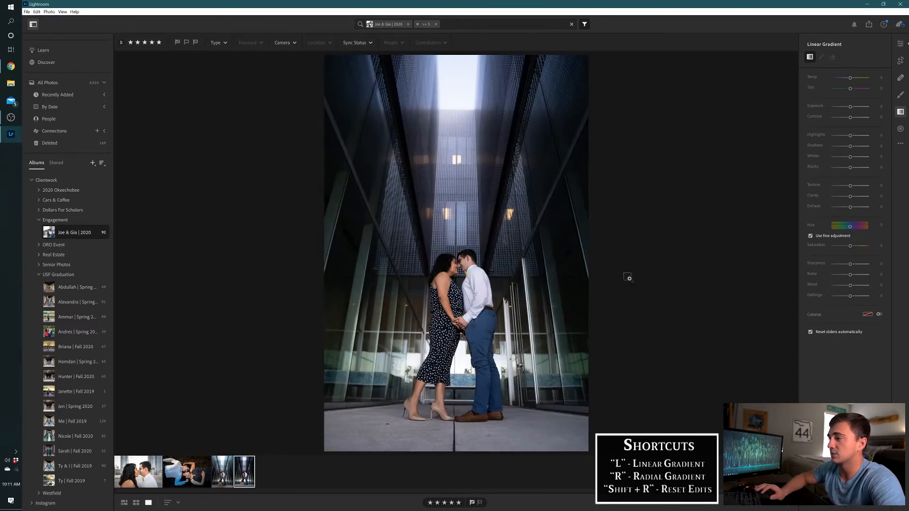
key("ctrl+v")
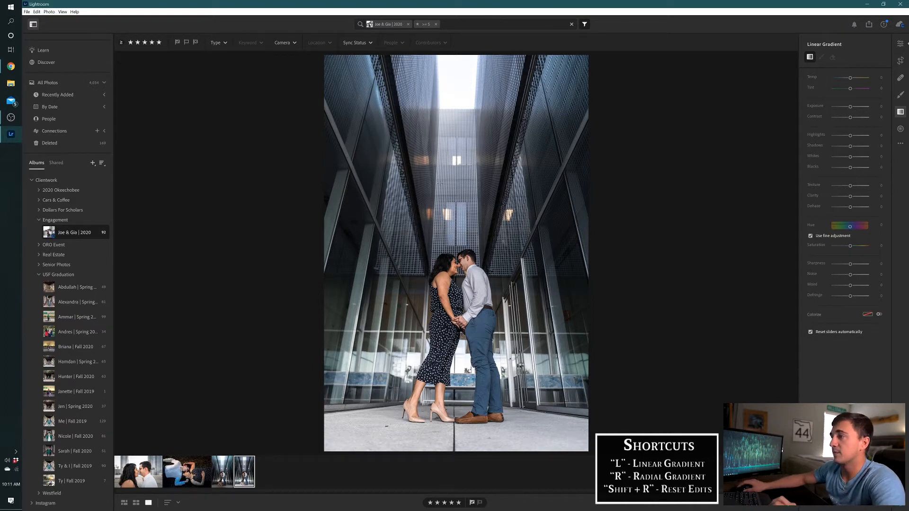
Draw a diagonal linear gradient covering the photo's upper-right area, shift it slightly lower, and check the area it covers
mouse_move(439, 162)
left_mouse_down()
mouse_move(384, 192)
mouse_move(389, 216)
left_mouse_up()
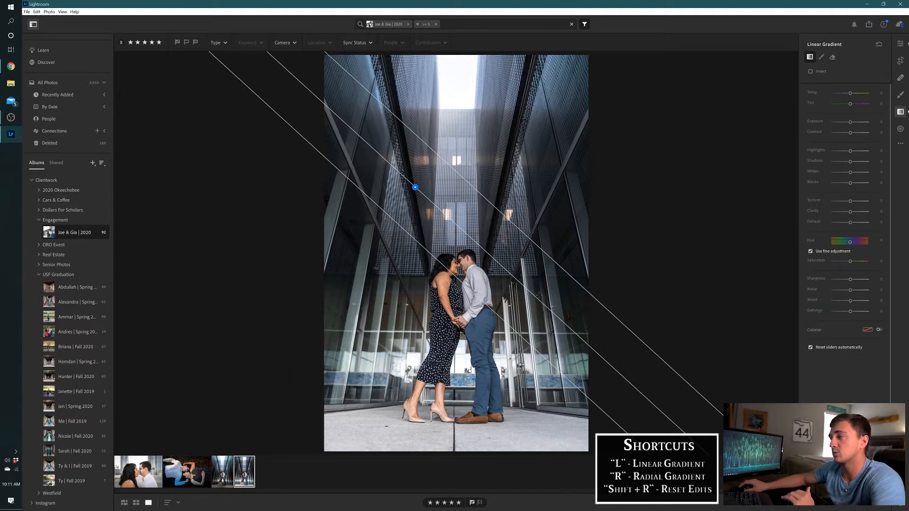
left_click_drag(415, 188, 418, 199)
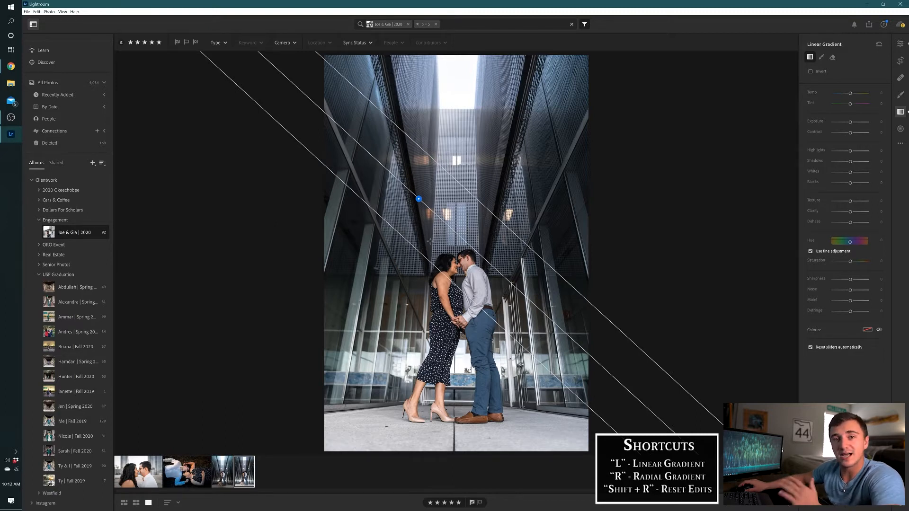
mouse_move(419, 199)
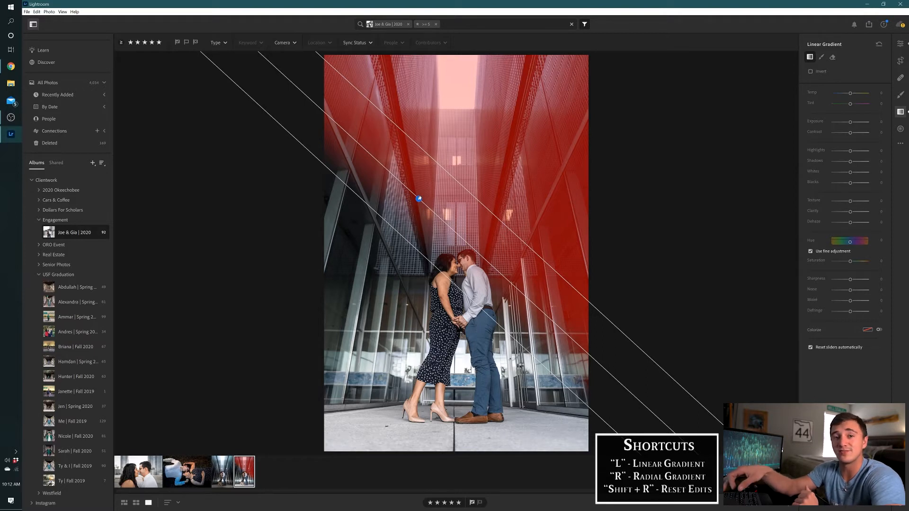
Set the new gradient's exposure to +0.30 after trying 0.5
left_click(879, 122)
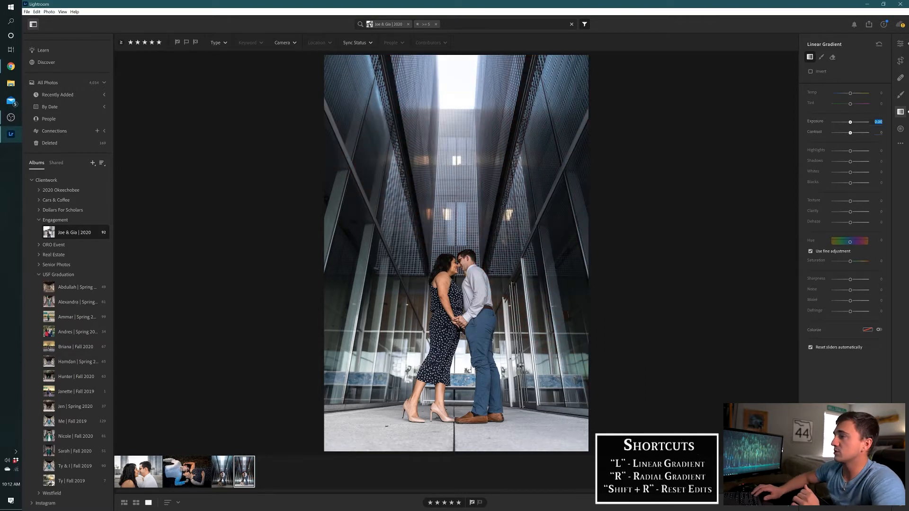
type("0.5")
key("Return")
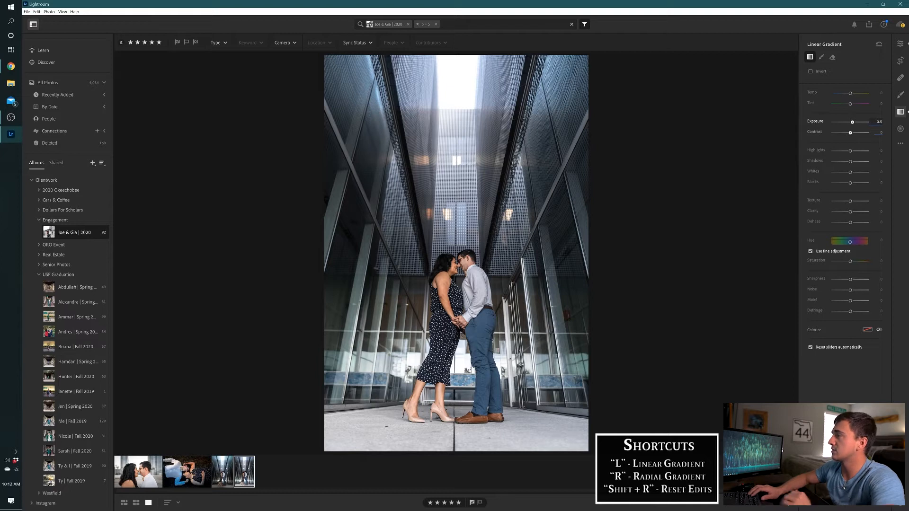
key("BackSpace")
type("30")
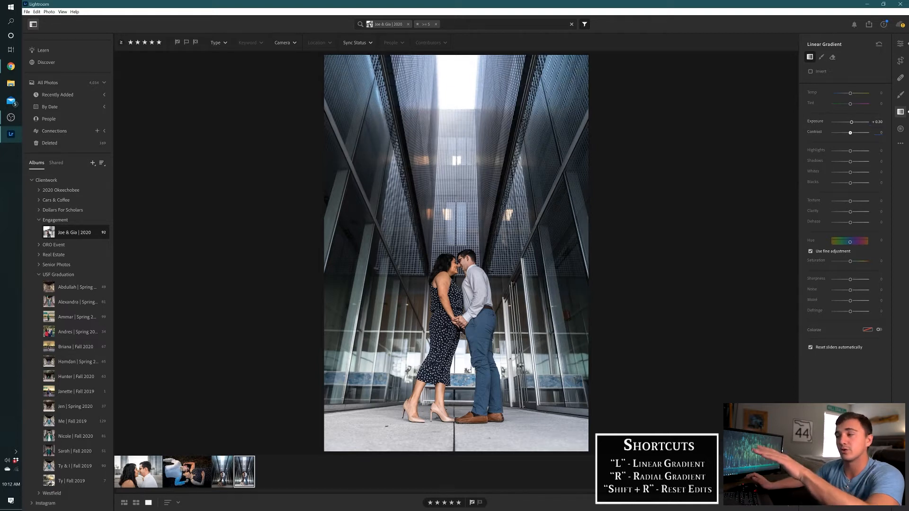
Set the gradient's highlights to +10 after trying stronger values
left_click(881, 151)
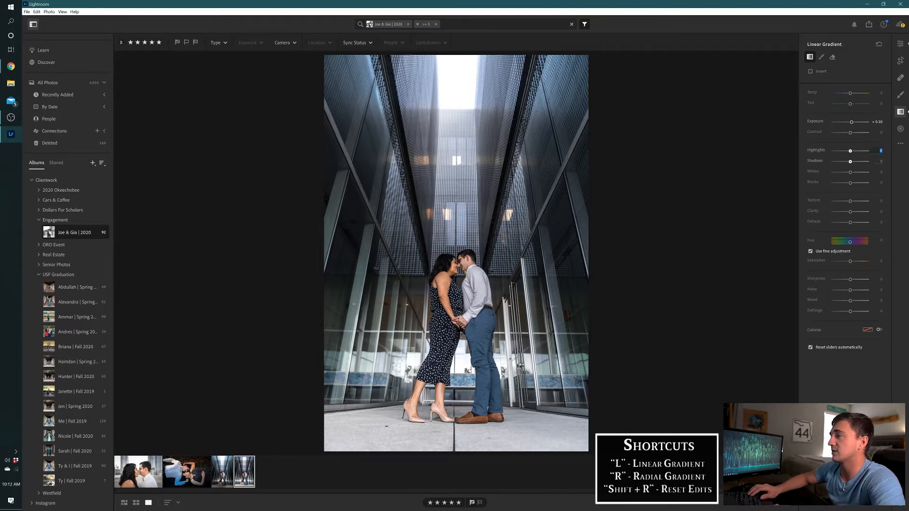
type("30")
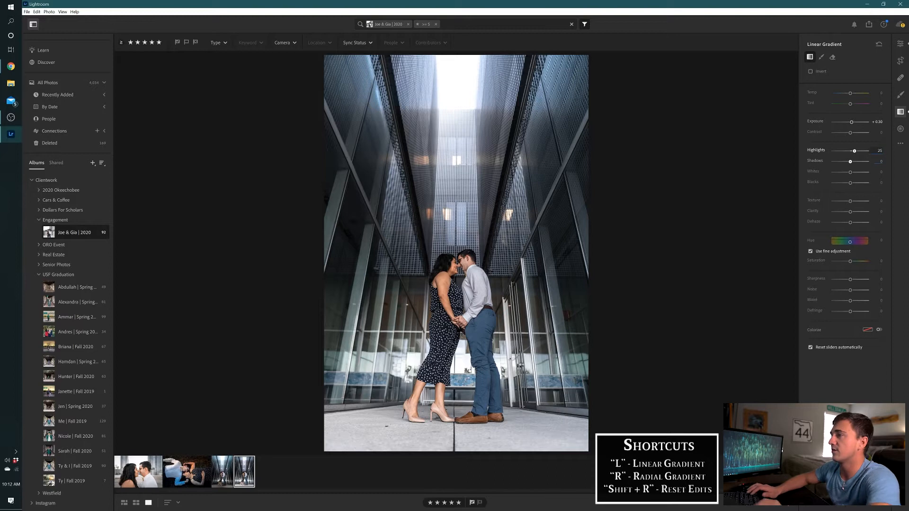
key("BackSpace")
key("BackSpace")
type("10")
key("Return")
Warm the gradient by setting its temperature to +10 after trying 15
left_click(880, 93)
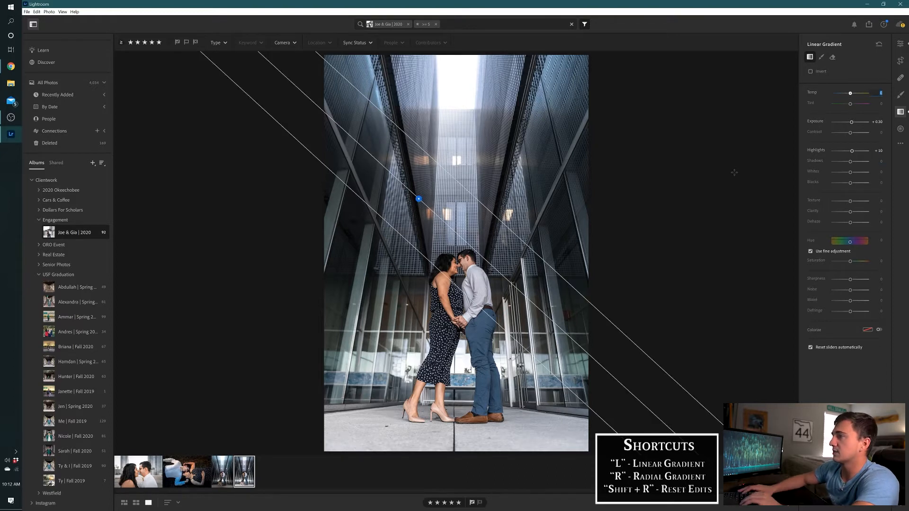
type("15")
key("Return")
key("BackSpace")
key("BackSpace")
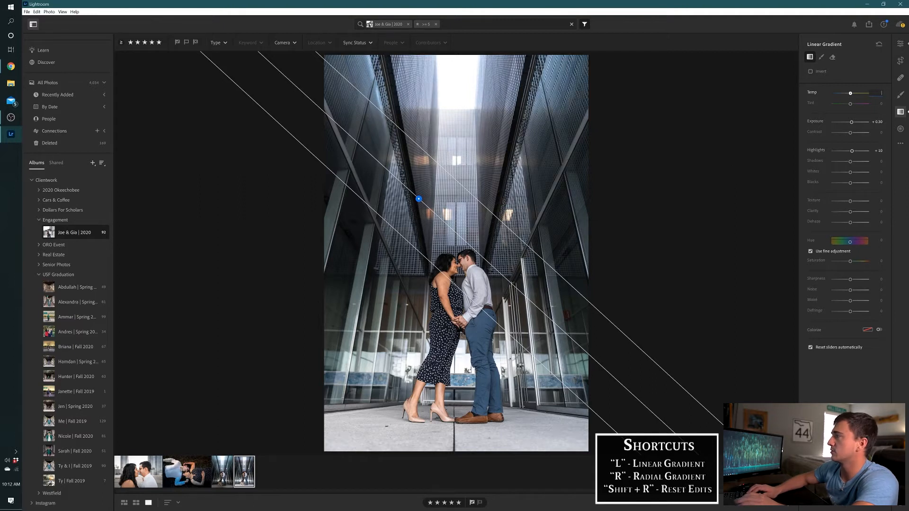
type("10")
key("Return")
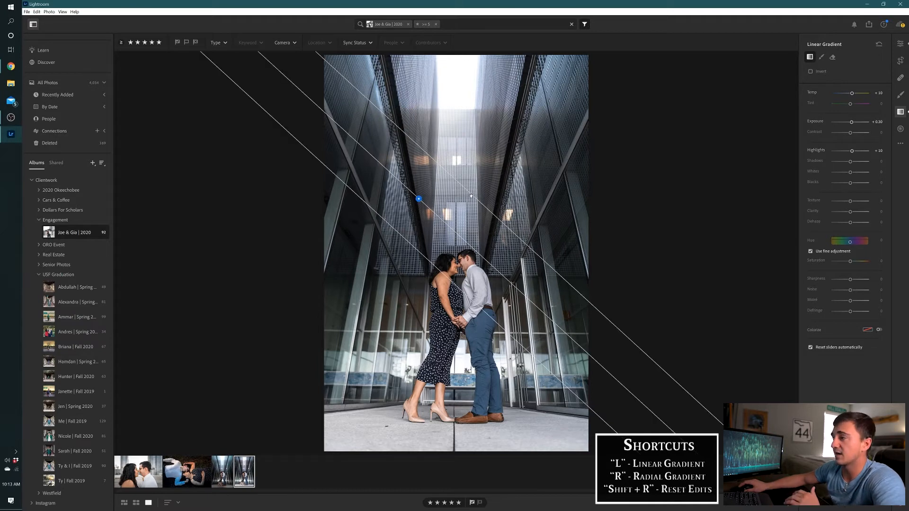
Draw a mirrored diagonal linear gradient with the same settings over the upper-left area and view the photo without the gradient overlays
mouse_move(471, 180)
left_mouse_down()
mouse_move(507, 225)
mouse_move(491, 203)
mouse_move(498, 199)
left_mouse_up()
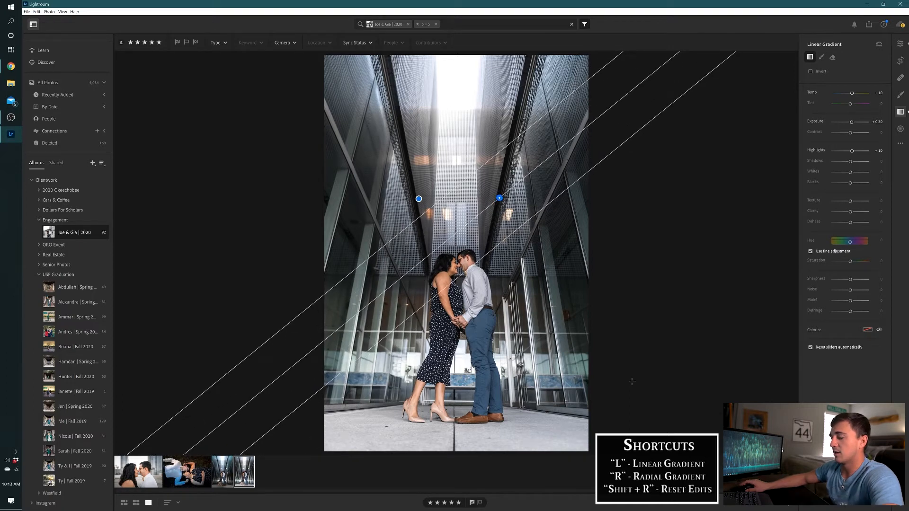
key("l")
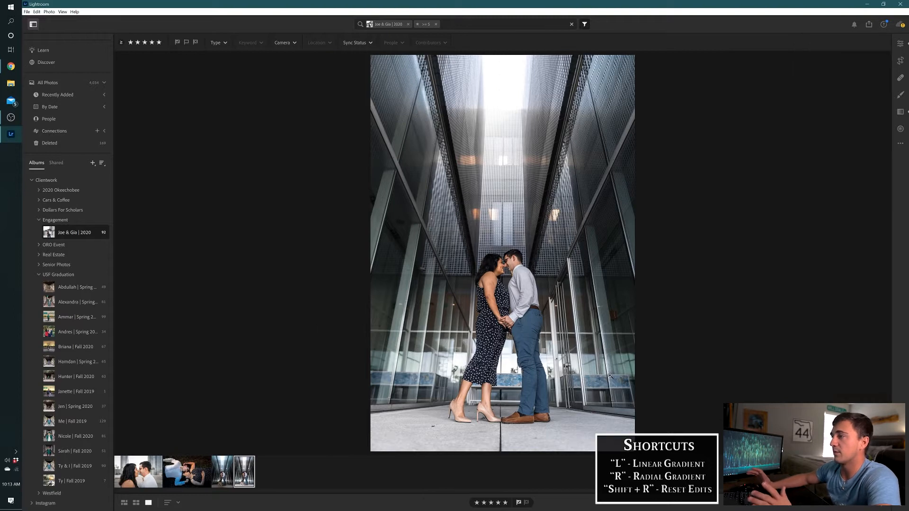
key("l")
Delete both upper gradients to compare the photo without them, and undo the deletions
left_click(419, 198)
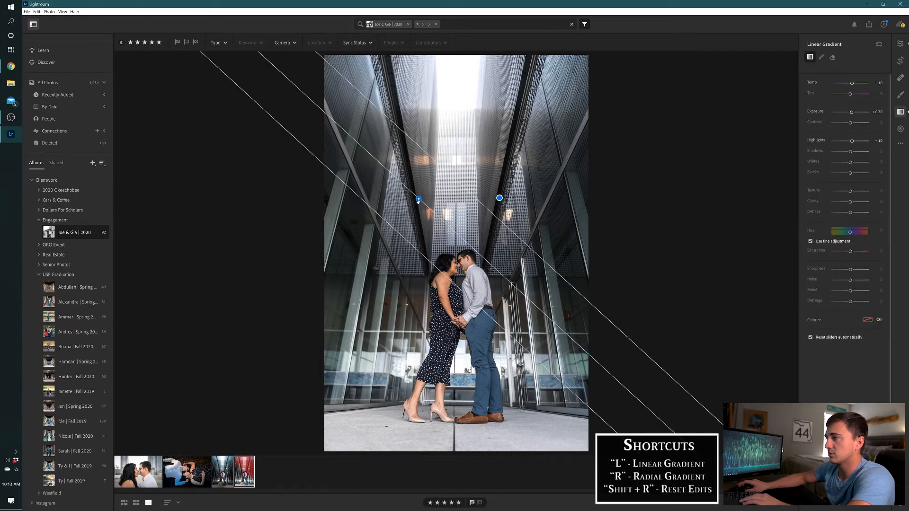
key("Delete")
left_click(500, 198)
key("Delete")
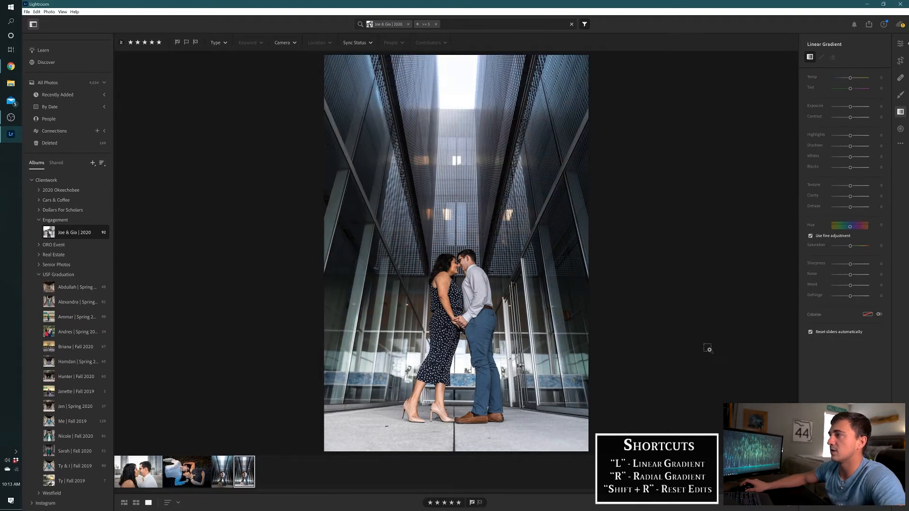
key("ctrl+z")
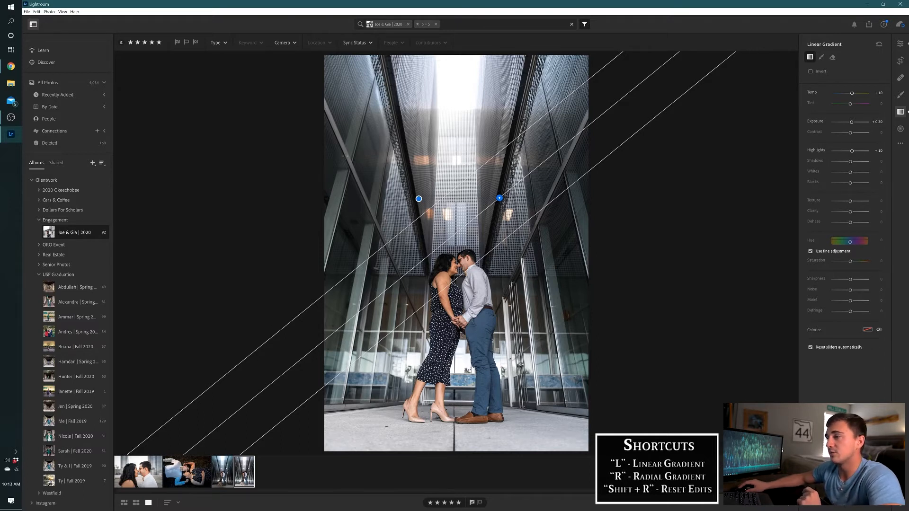
Draw a diagonal linear gradient over the photo's lower-left corner and set its exposure to -0.60
left_click_drag(366, 324, 429, 289)
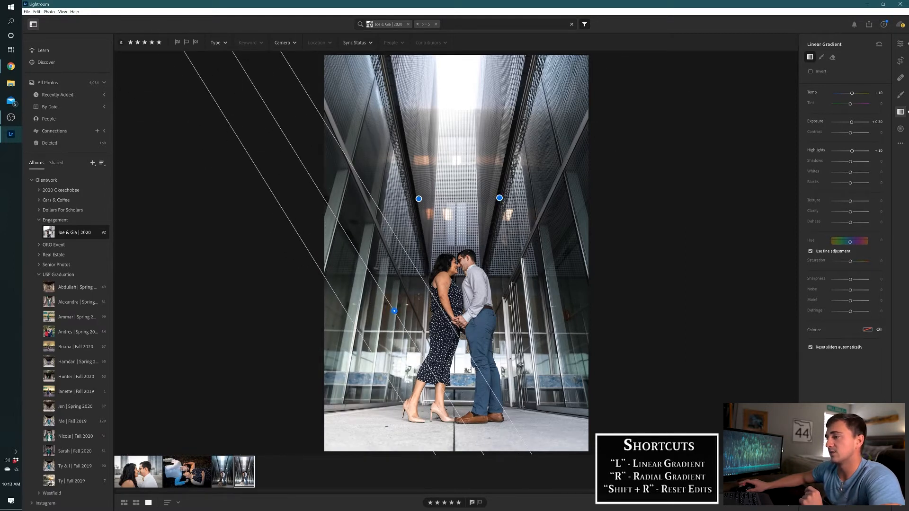
left_click(878, 122)
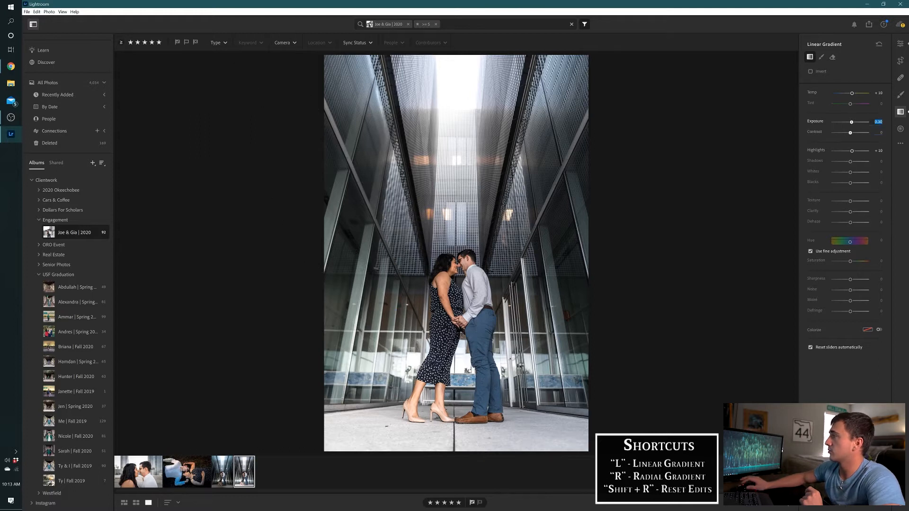
type("-0.2")
key("Tab")
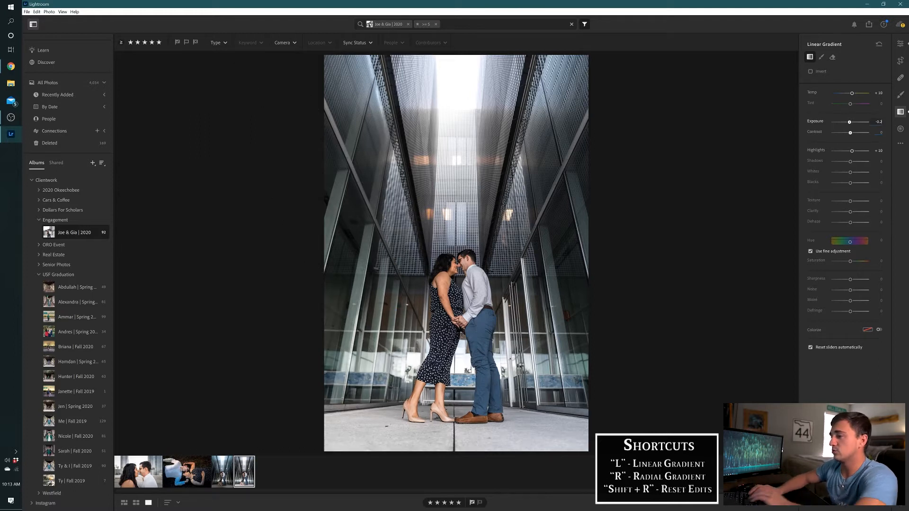
key("BackSpace")
type("6")
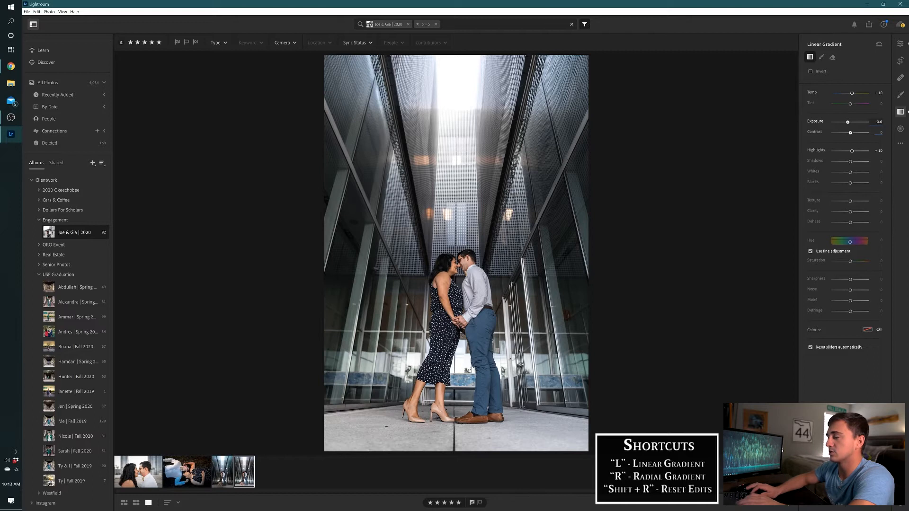
key("Return")
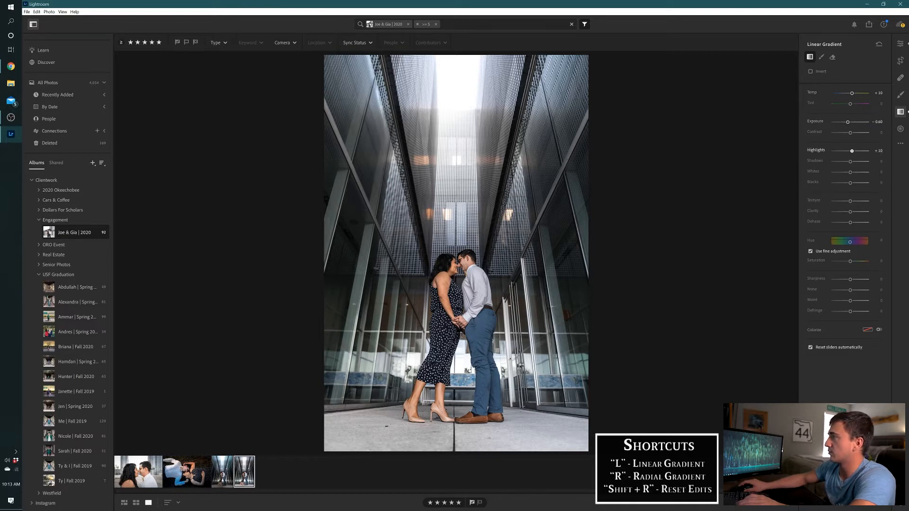
Set the lower-left gradient's highlights to 0 and its shadows to -55
type("0")
key("Return")
key("Tab")
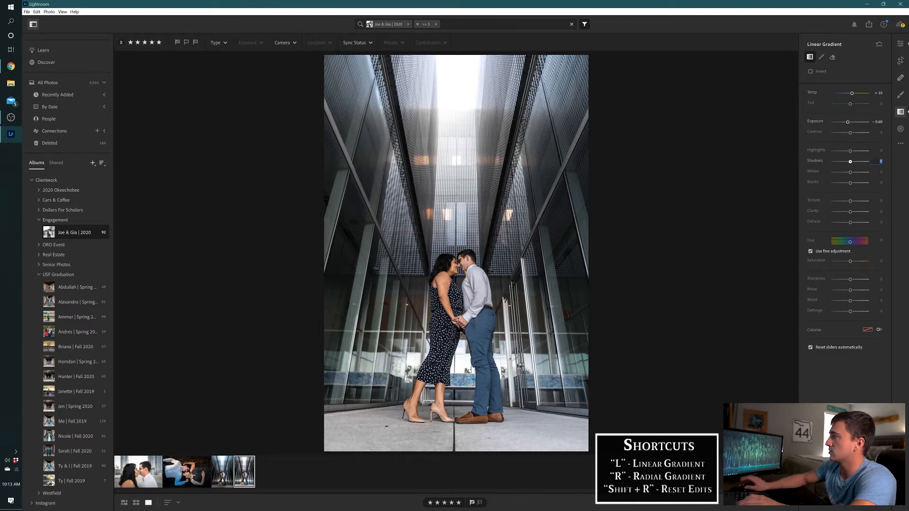
type("-30")
key("Return")
key("BackSpace")
key("BackSpace")
type("55")
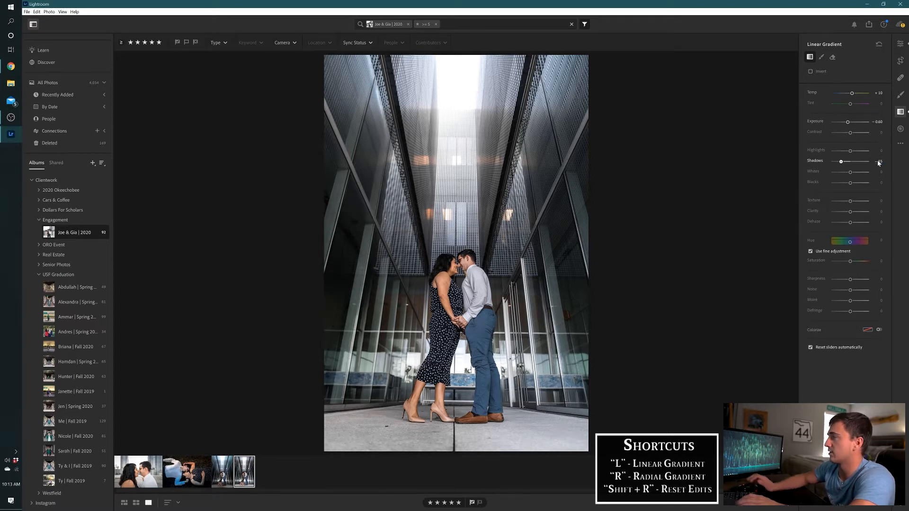
Set the lower-left gradient's exposure to -1.00 and its temperature to -12
left_click(878, 122)
type("-1")
key("Return")
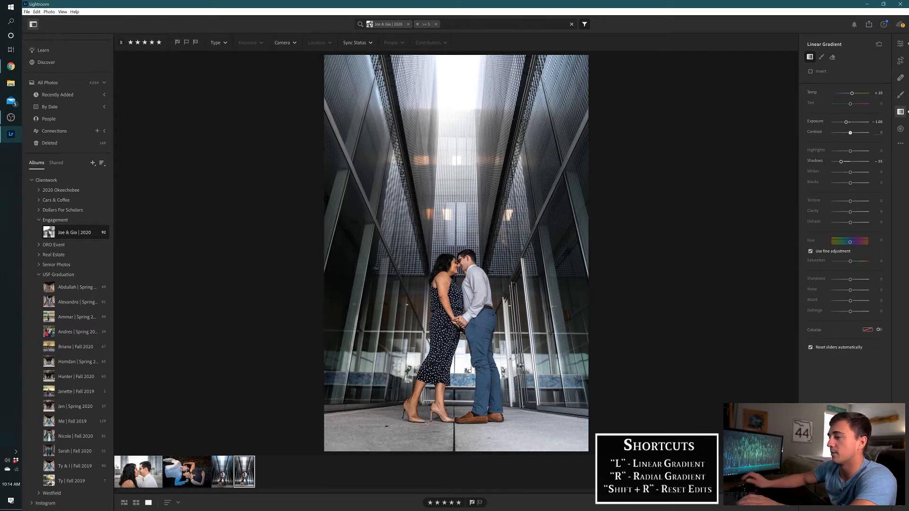
left_click(879, 93)
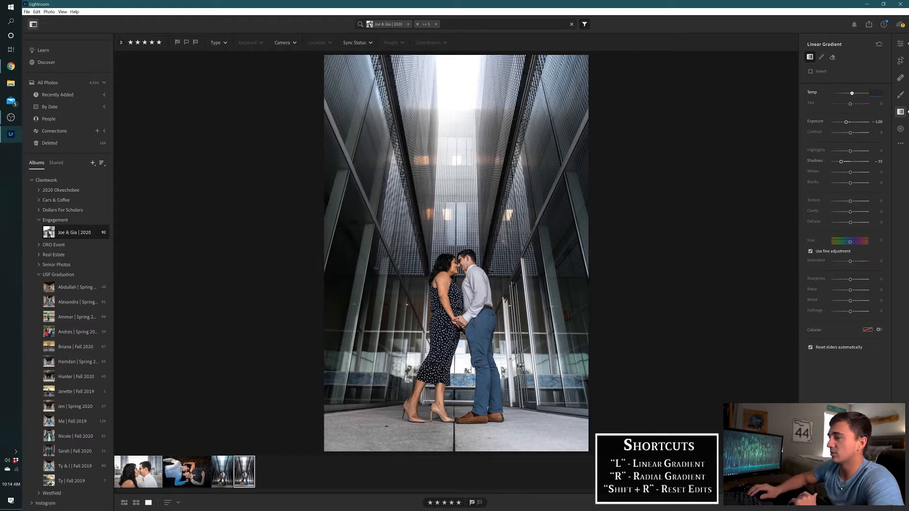
type("-20")
key("Return")
key("BackSpace")
key("BackSpace")
key("BackSpace")
type("-12")
key("Return")
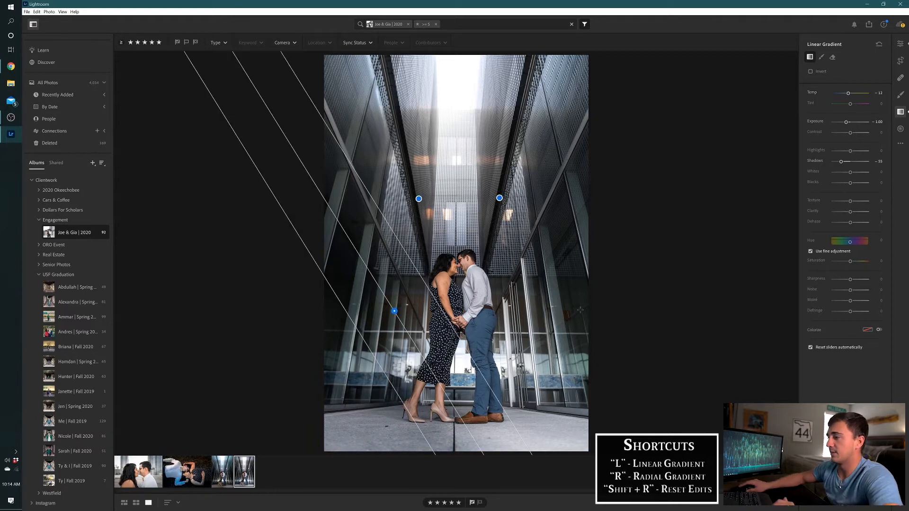
Draw a mirrored linear gradient over the lower-right corner and set its exposure to -1.30
left_click_drag(573, 377, 477, 311)
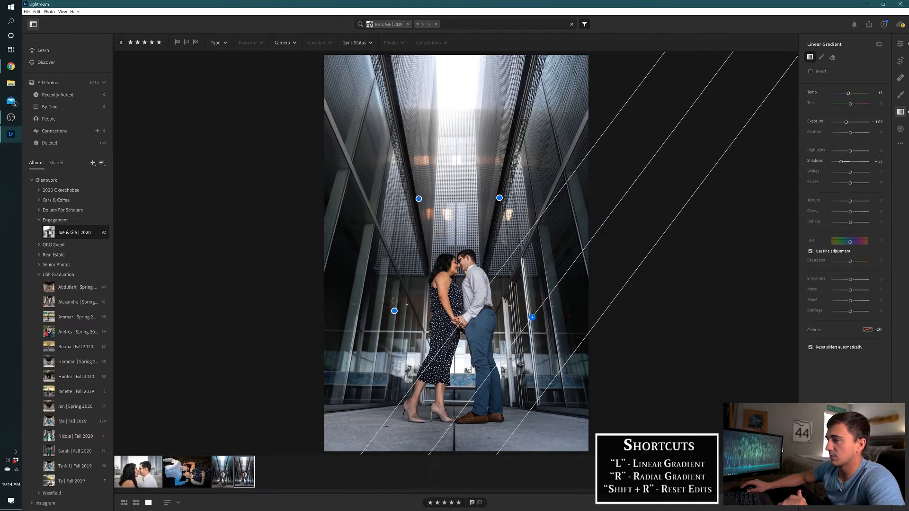
left_click(878, 121)
key("BackSpace")
type("-1.2")
key("BackSpace")
type("3")
key("Return")
Move the lower-left gradient slightly outward and set its exposure to -1.30 to match the lower-right one
left_click(386, 316)
left_click(881, 123)
type("-1.3")
key("Return")
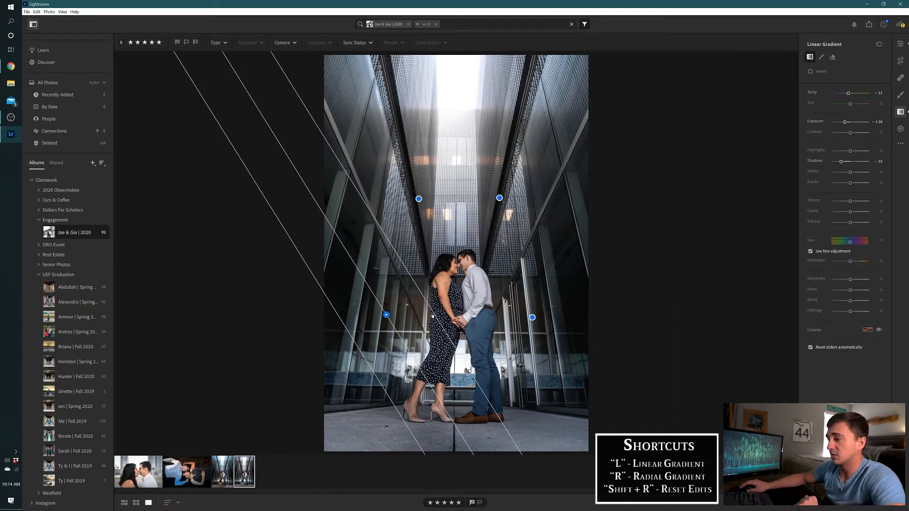
left_click(533, 316)
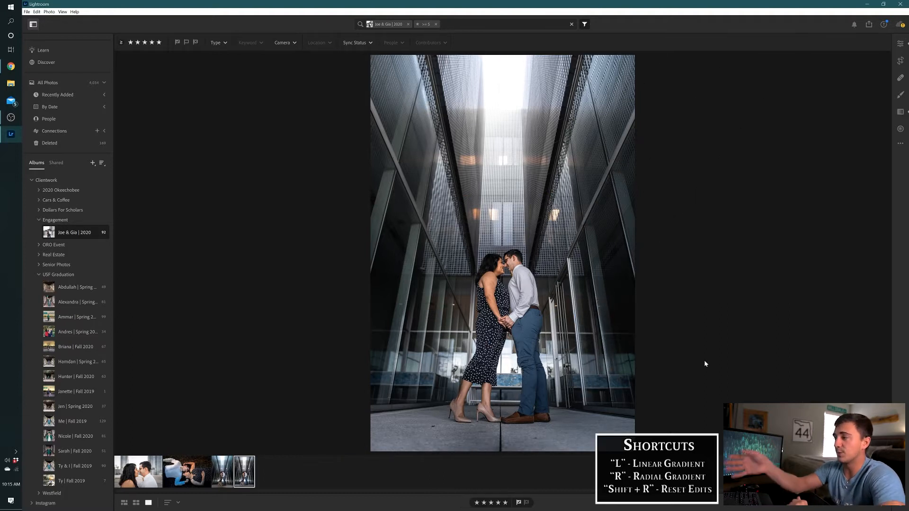
Toggle between the original and the edited version of the photo to compare them
key("backslash")
key("backslash")
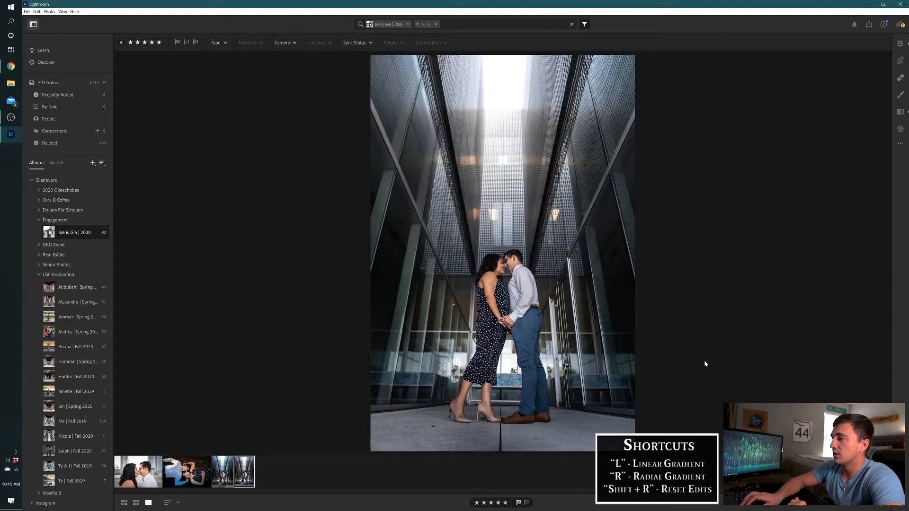
key("backslash")
key("backslash")
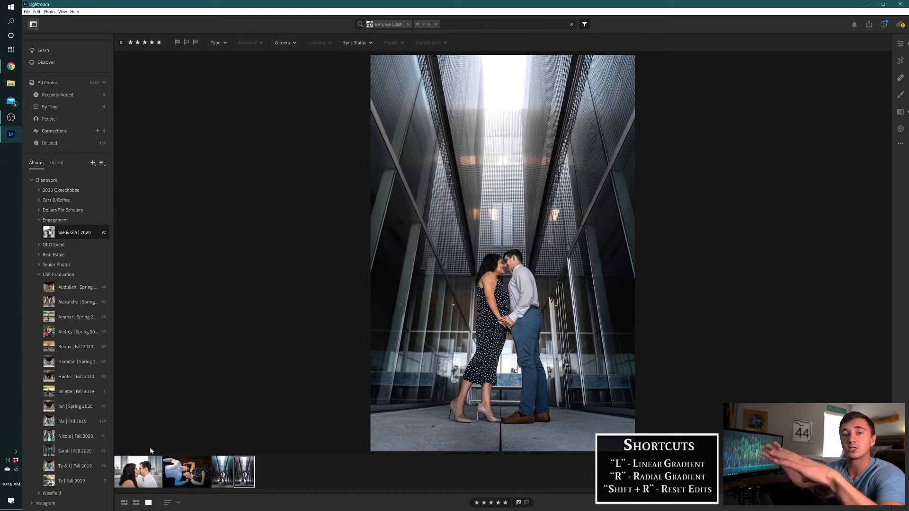
Open the close-up photo of the couple touching noses and select its existing radial gradient to inspect the settings
left_click(138, 472)
key("r")
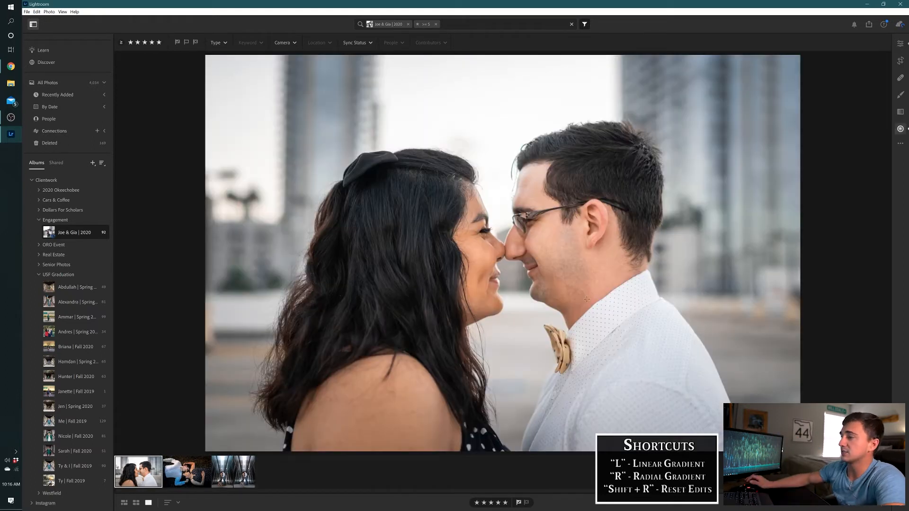
left_click(453, 249)
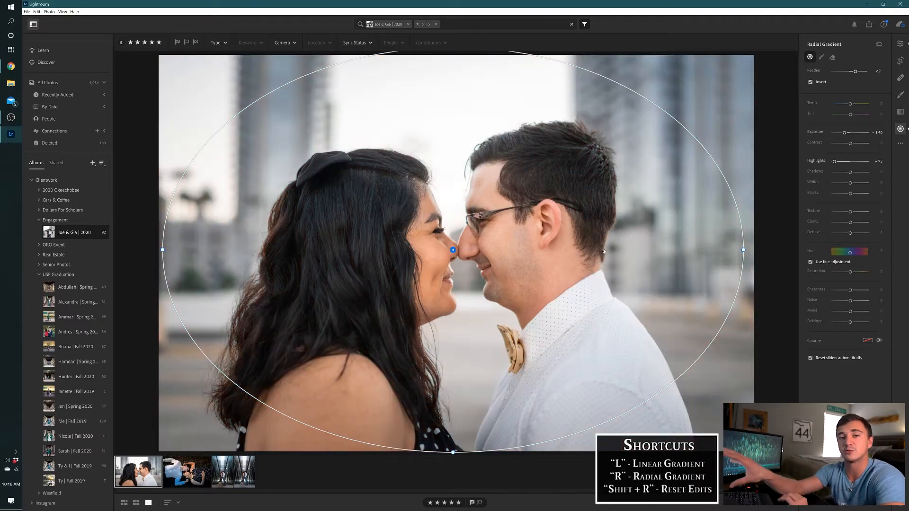
Reset the radial gradient on the close-up photo and undo the reset to compare the photo with and without it
key("shift+r")
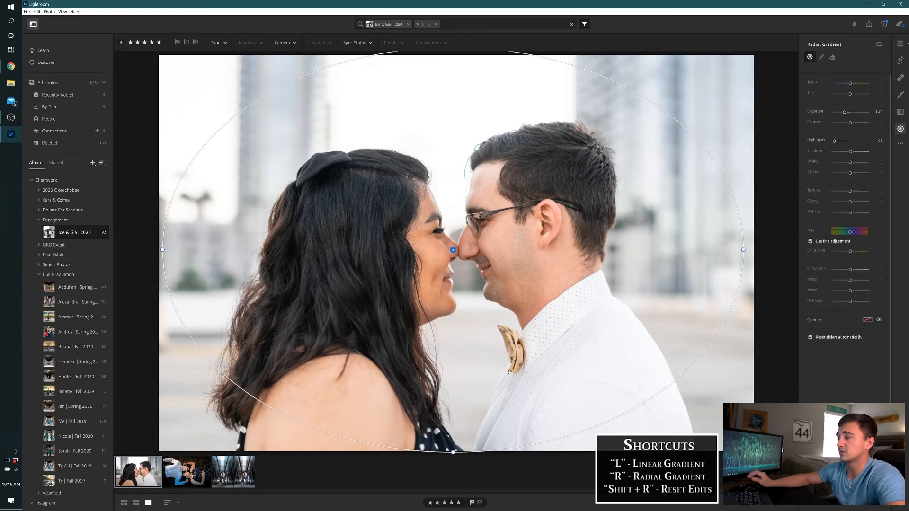
key("ctrl+z")
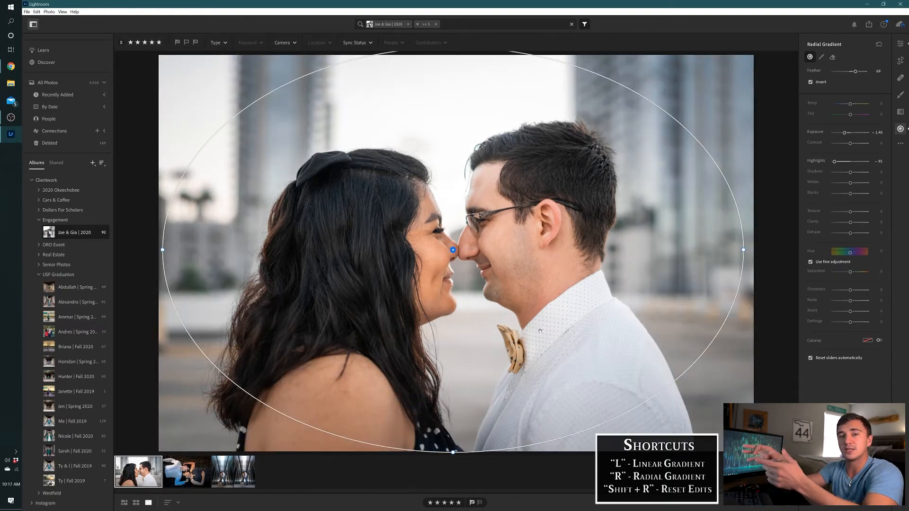
key("r")
Duplicate the close-up photo of the couple touching noses and reset all edits on the duplicate
right_click(134, 474)
left_click(160, 403)
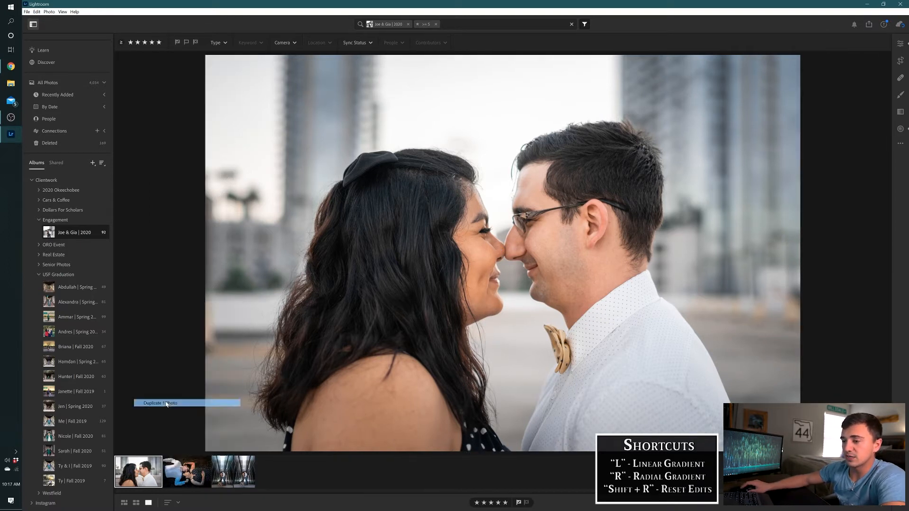
key("shift+r")
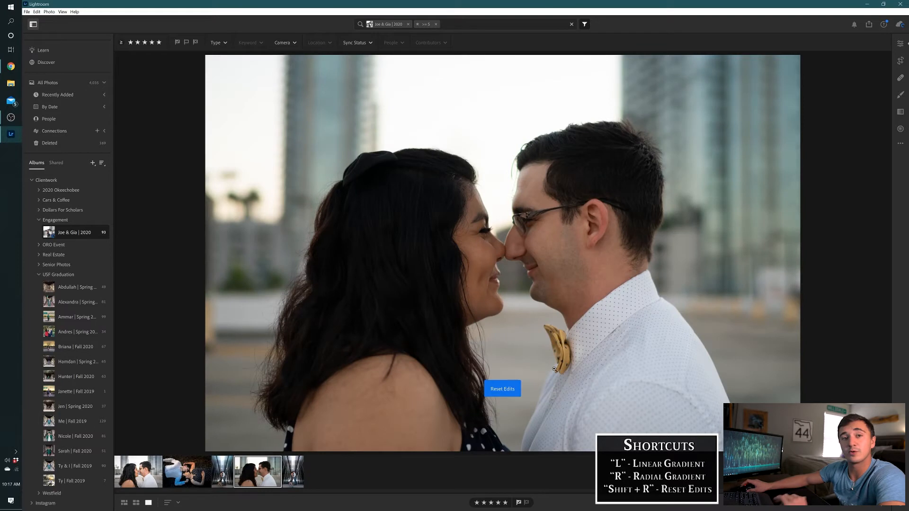
Copy the edit settings from the original close-up photo and paste them onto the duplicate
left_click(146, 481)
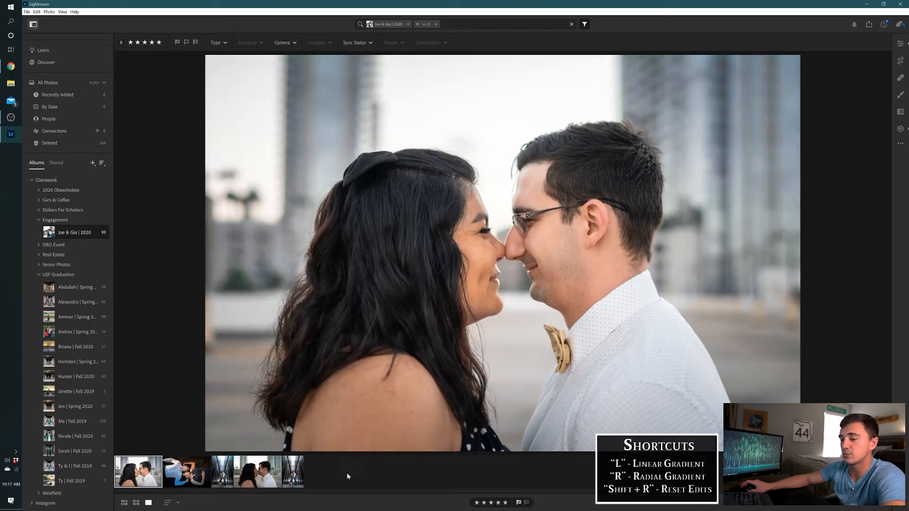
key("ctrl+c")
left_click(259, 474)
key("ctrl+v")
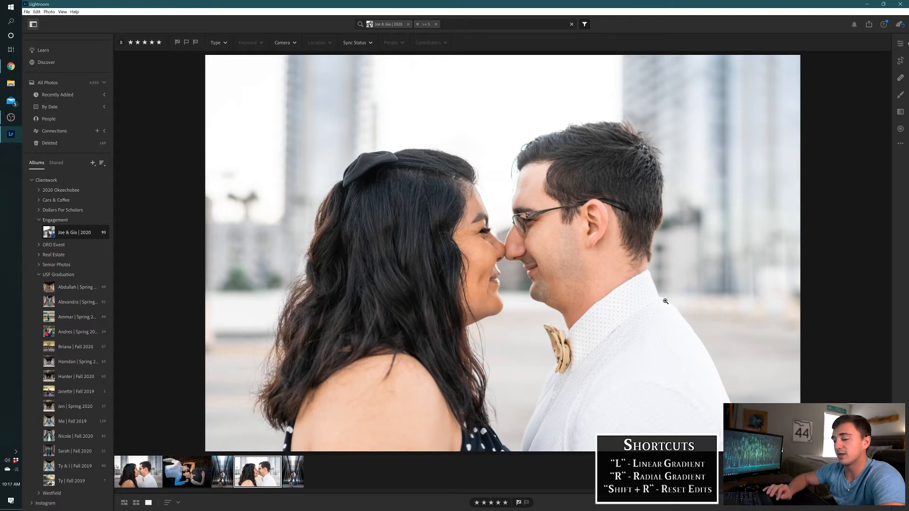
Draw a wide radial gradient centred between the couple's faces and set its exposure to -0.8
key("r")
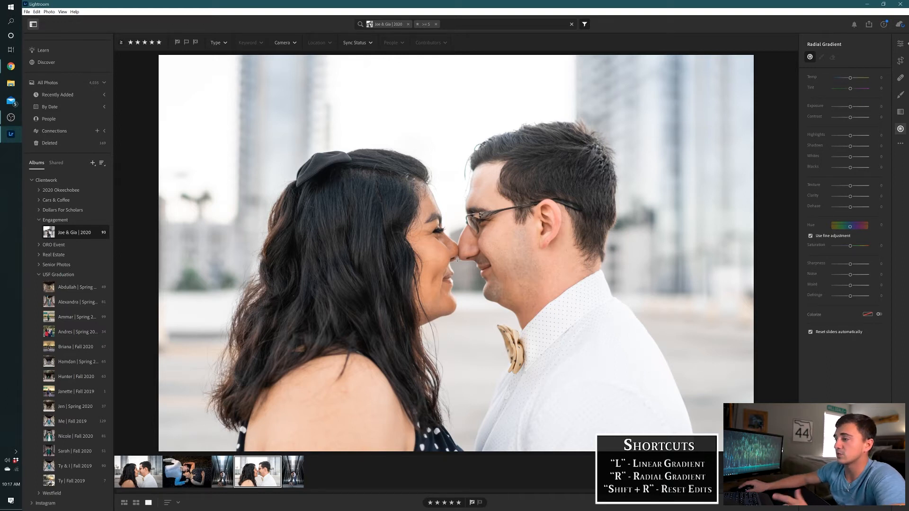
left_click_drag(461, 262, 653, 392)
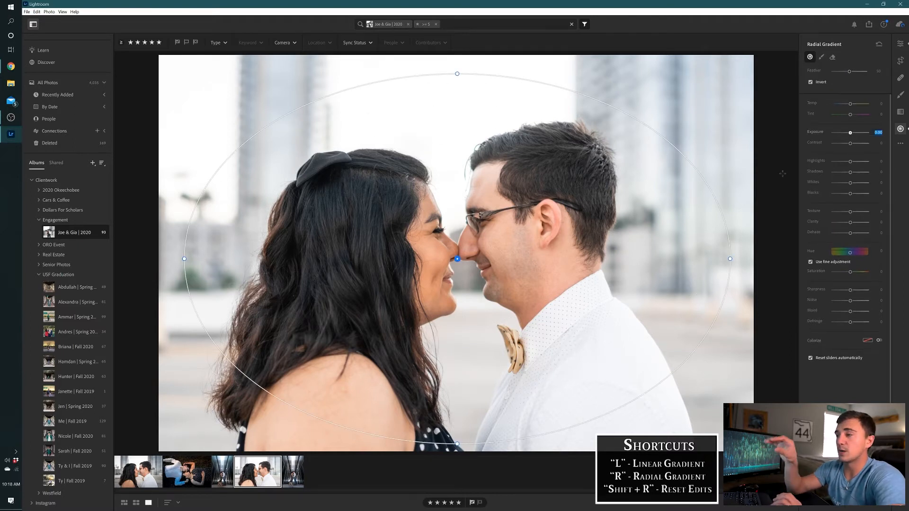
key("BackSpace")
type("-0.8")
key("Return")
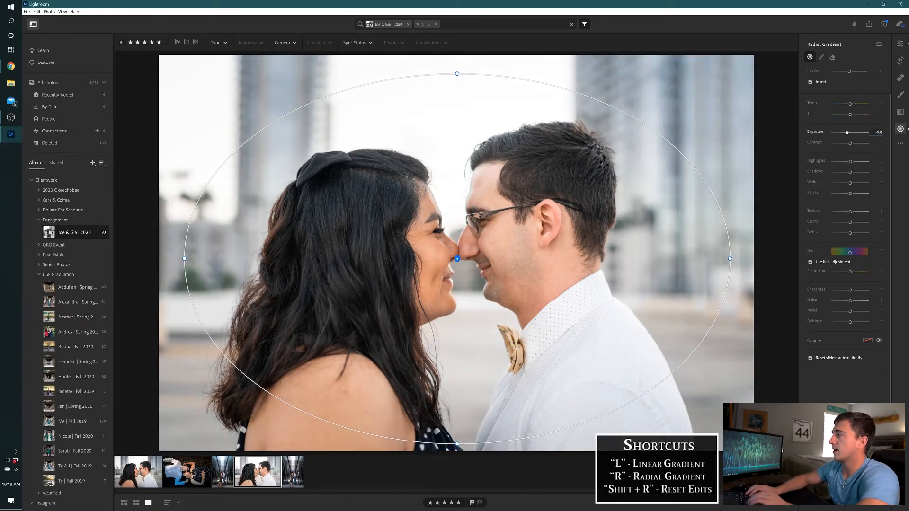
Lower the radial gradient's exposure to -1.20
key("BackSpace")
key("BackSpace")
key("BackSpace")
key("BackSpace")
type("-1.2")
key("Return")
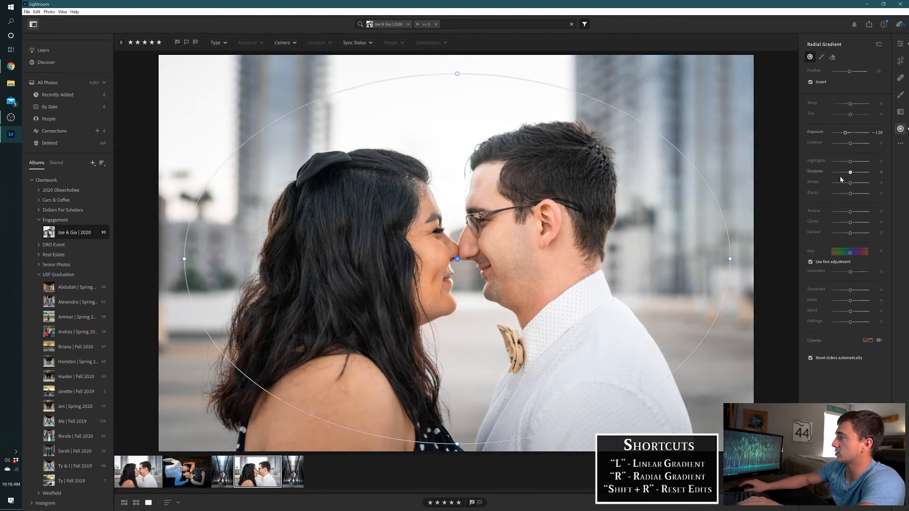
Set the radial gradient's highlights to -55
left_click(881, 161)
key("BackSpace")
type("-55")
key("Return")
Set the radial gradient's shadows to -20
key("Tab")
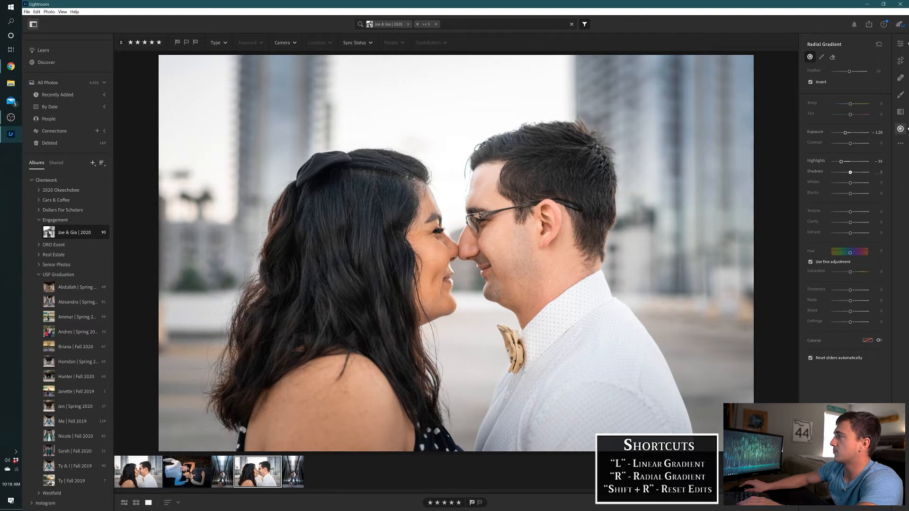
key("BackSpace")
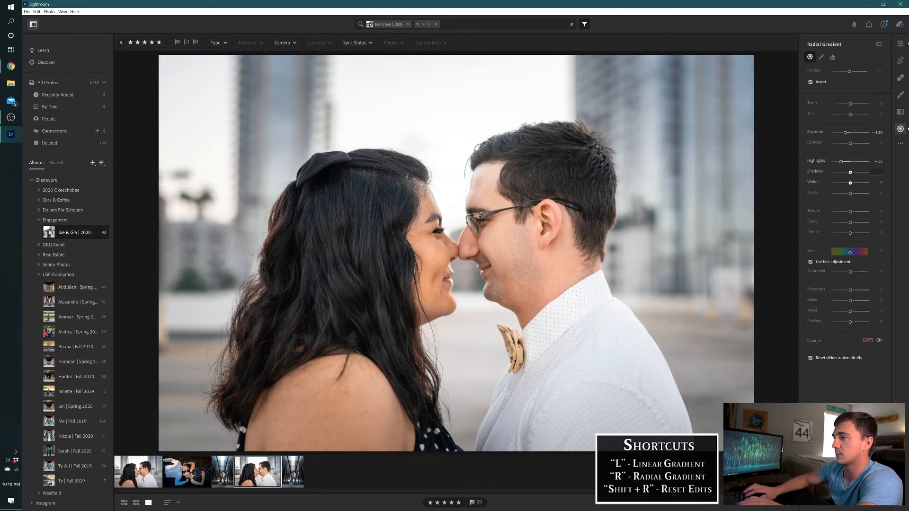
type("-45")
key("Return")
key("BackSpace")
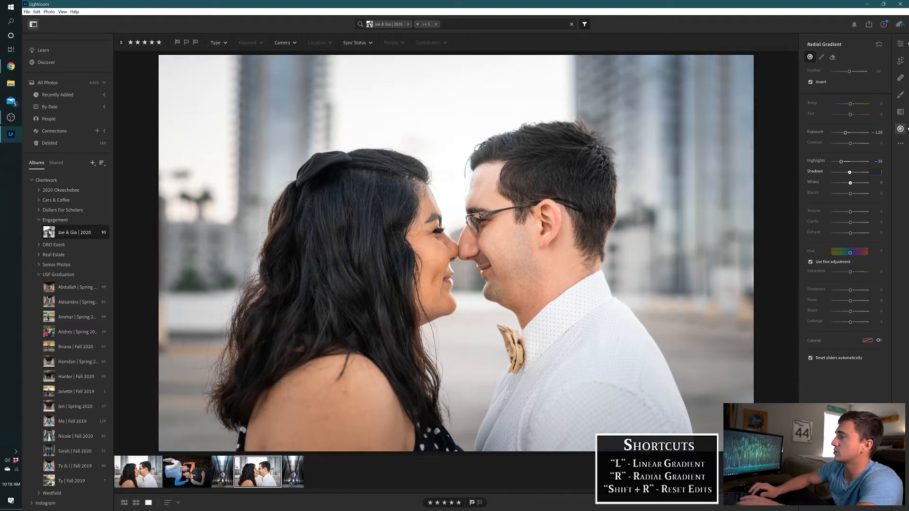
type("-20")
key("Return")
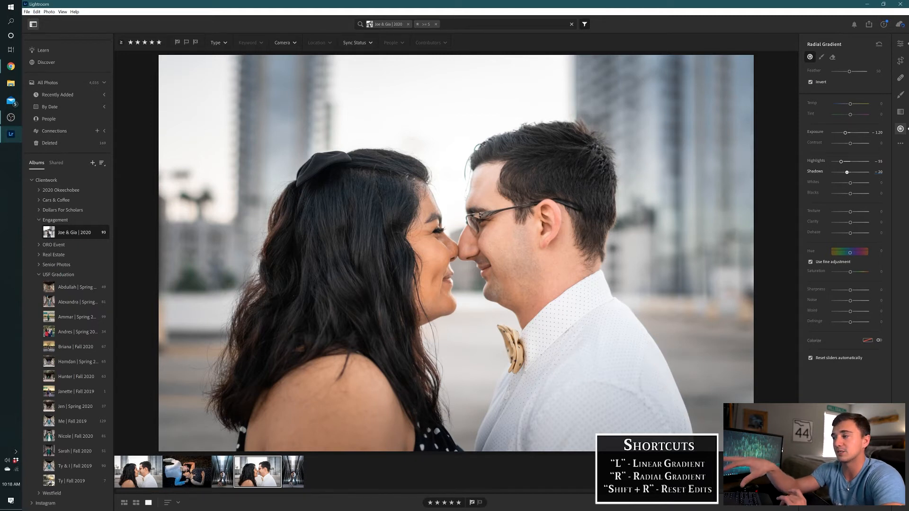
Lower the radial gradient's exposure further to -1.60
left_click(880, 133)
key("BackSpace")
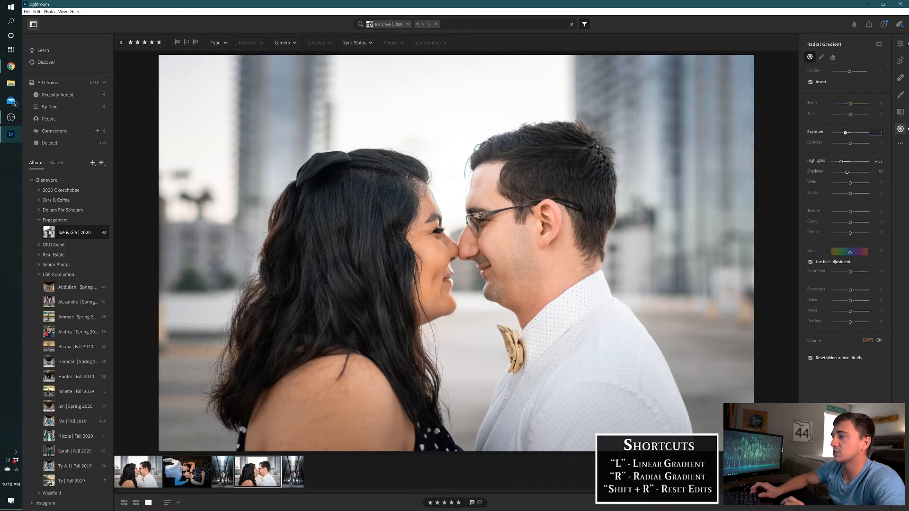
type("-1.6")
key("Return")
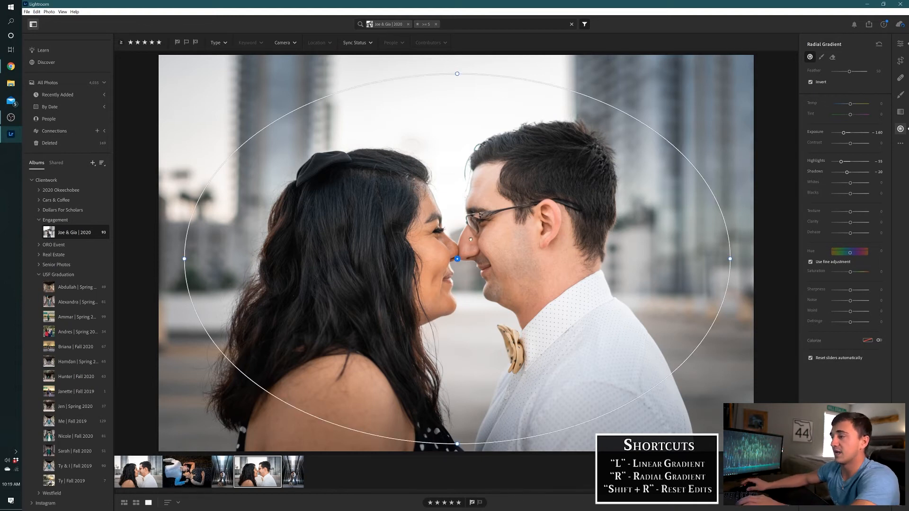
Delete the radial gradient and undo the deletion to compare the photo without it
key("Delete")
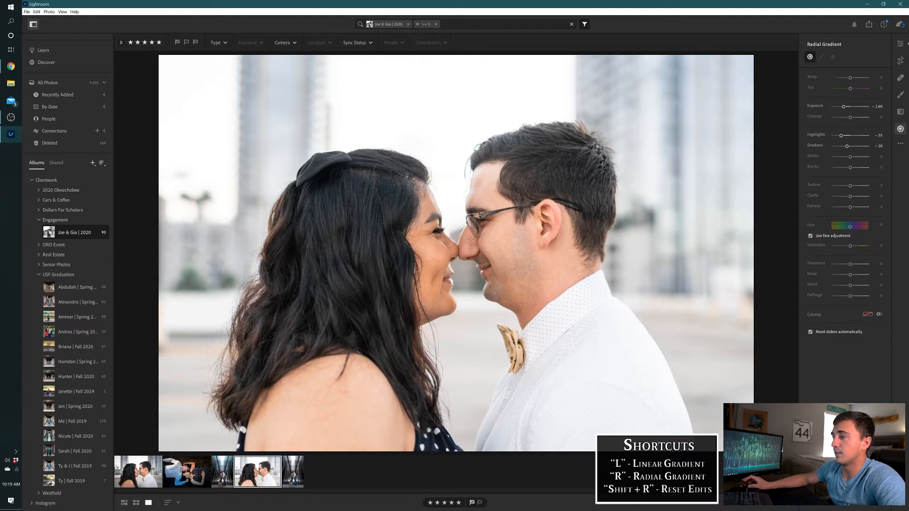
key("ctrl+z")
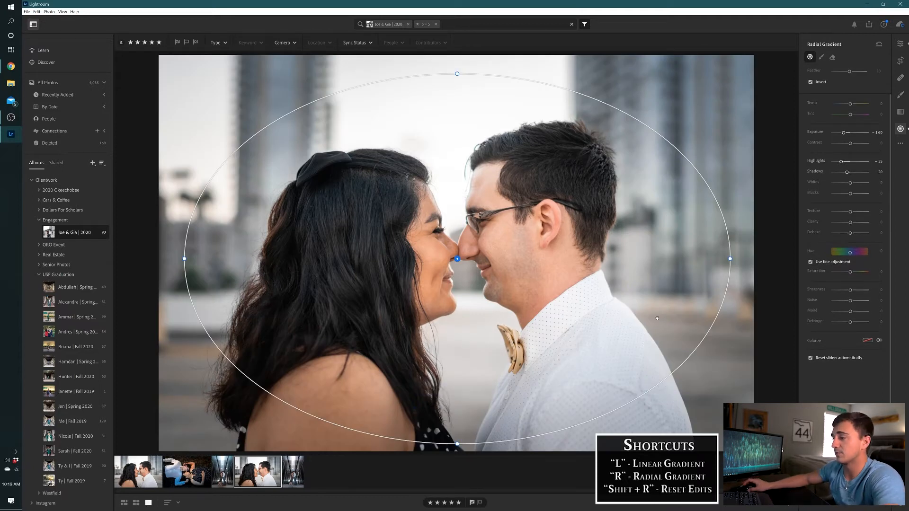
Open the Fall 2020 graduation album with 81 photos, filter it to five stars and select the photo of the graduate with her dog
left_click(79, 436)
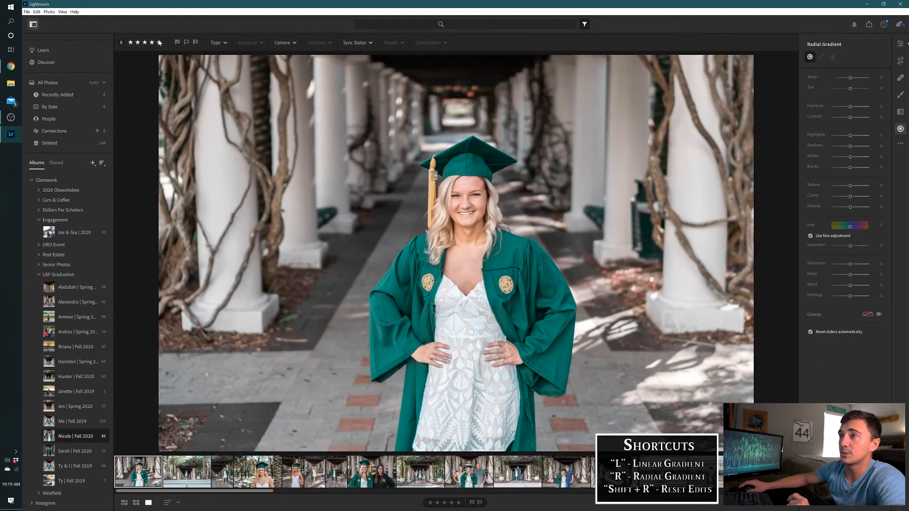
left_click(159, 43)
left_click(174, 472)
Duplicate the photo of the graduate with her dog and remove the duplicate's existing radial gradient
right_click(175, 469)
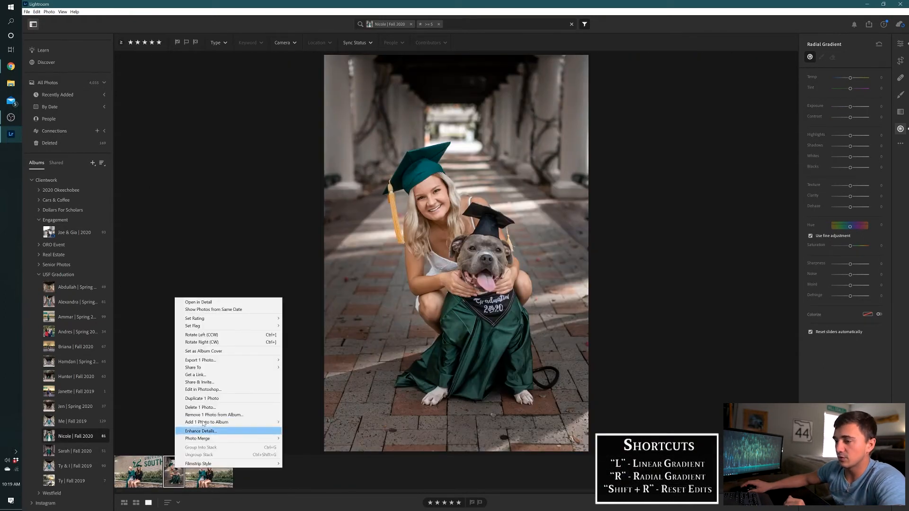
left_click(202, 399)
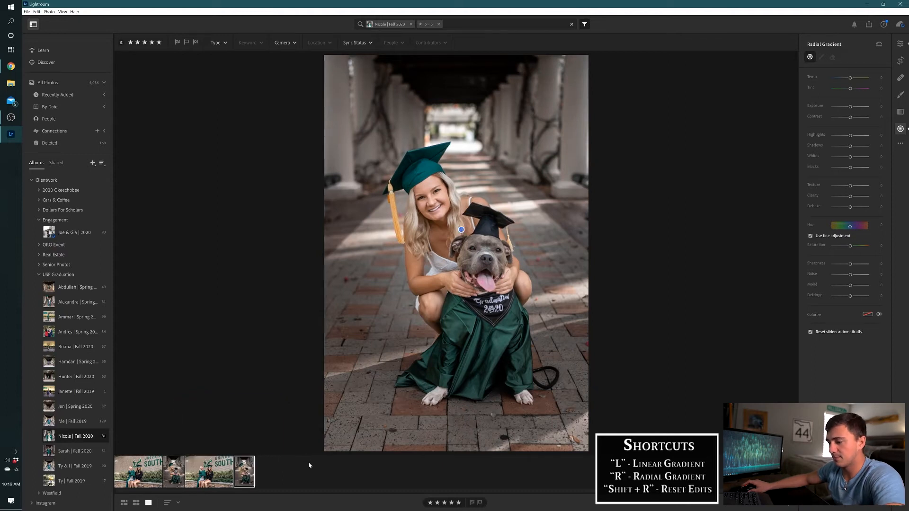
key("shift+r")
key("shift+r")
key("shift+r")
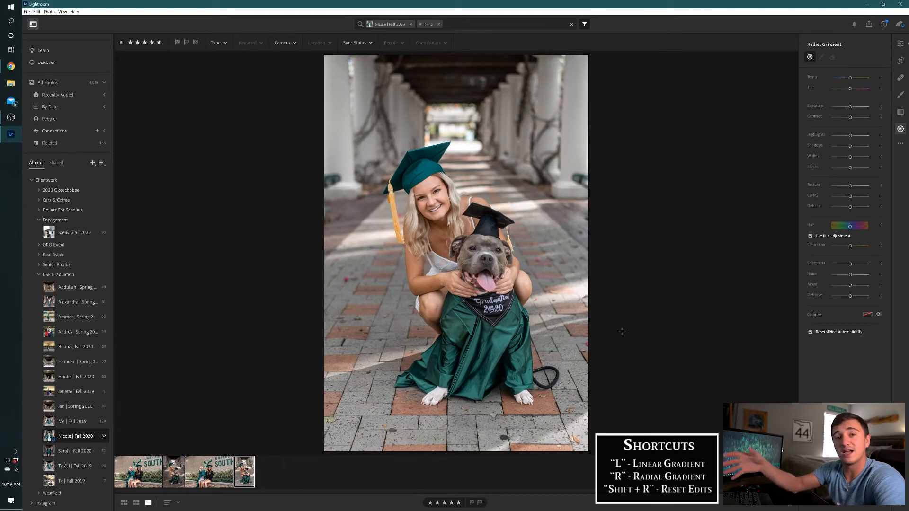
Draw a tall radial gradient around the graduate and her dog and set its exposure to -0.80
key("r")
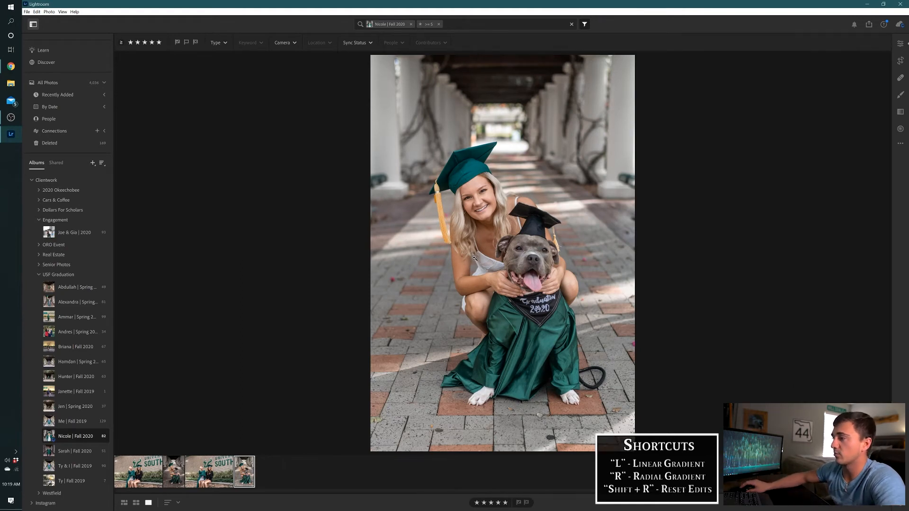
key("r")
left_click_drag(458, 258, 575, 432)
type("-0.8")
key("Return")
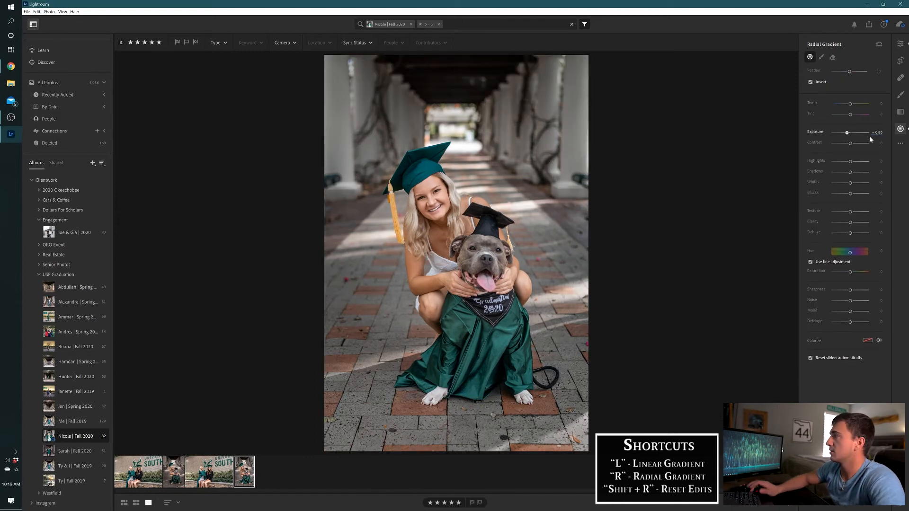
Set the shadows of the gradient around the graduate and dog to -15
key("Tab")
key("Tab")
key("Tab")
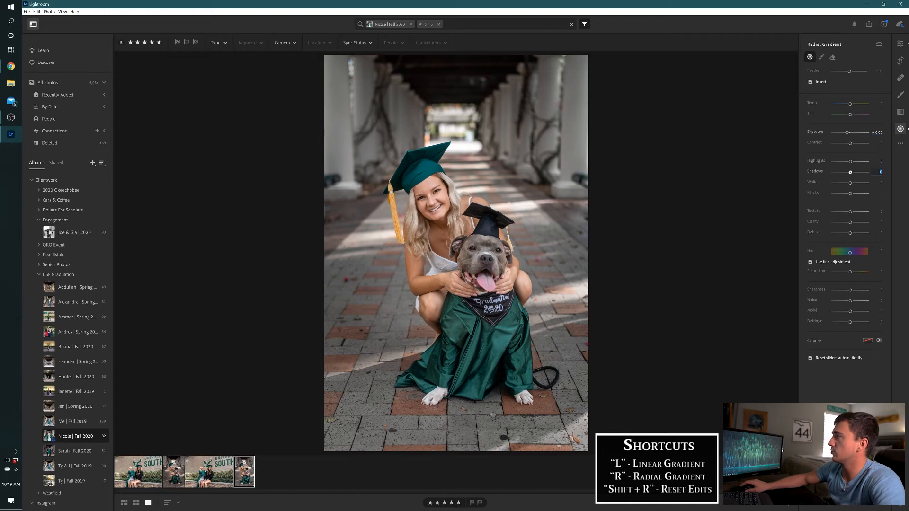
type("-15")
key("Return")
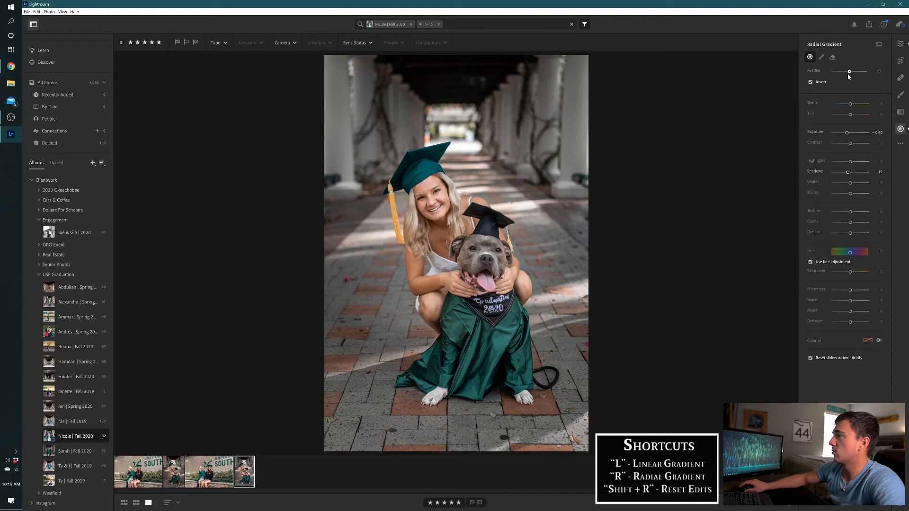
Try feather values of 0, 100 and 17 on the radial gradient to compare how its edge blends
mouse_move(576, 186)
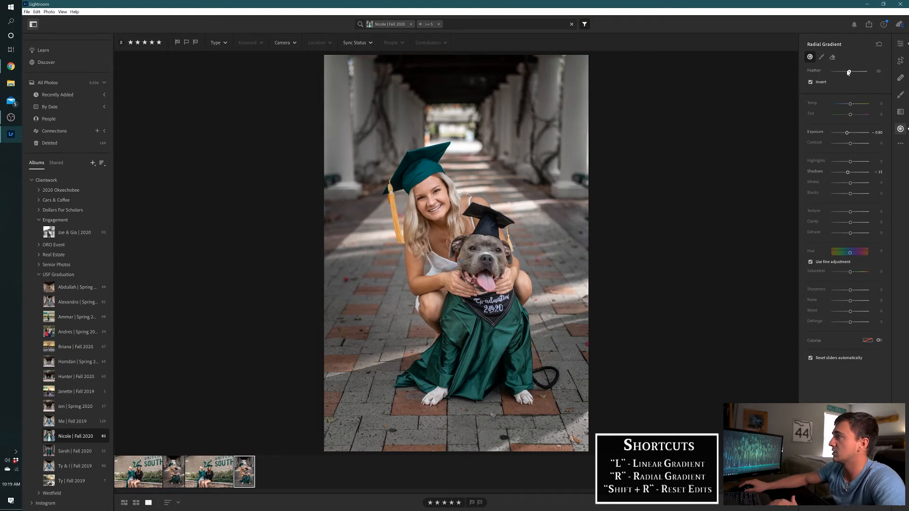
left_click_drag(850, 71, 798, 80)
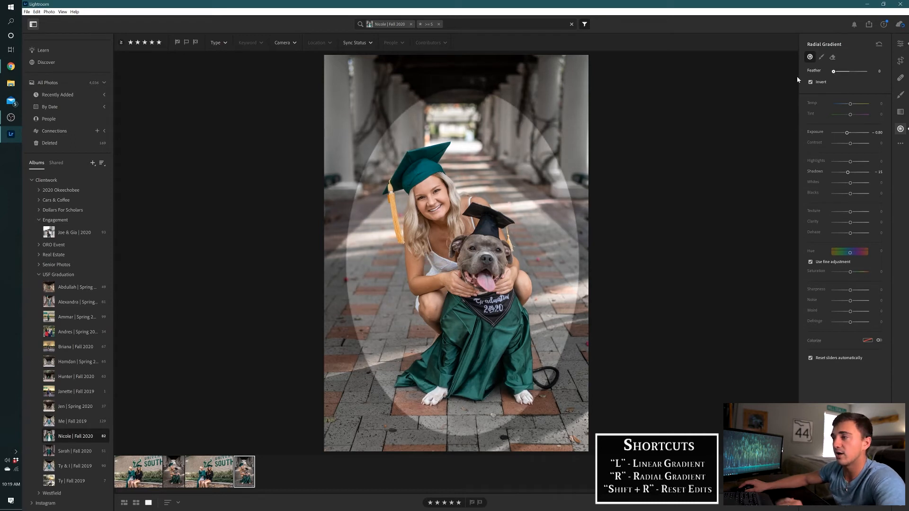
left_click_drag(834, 71, 867, 71)
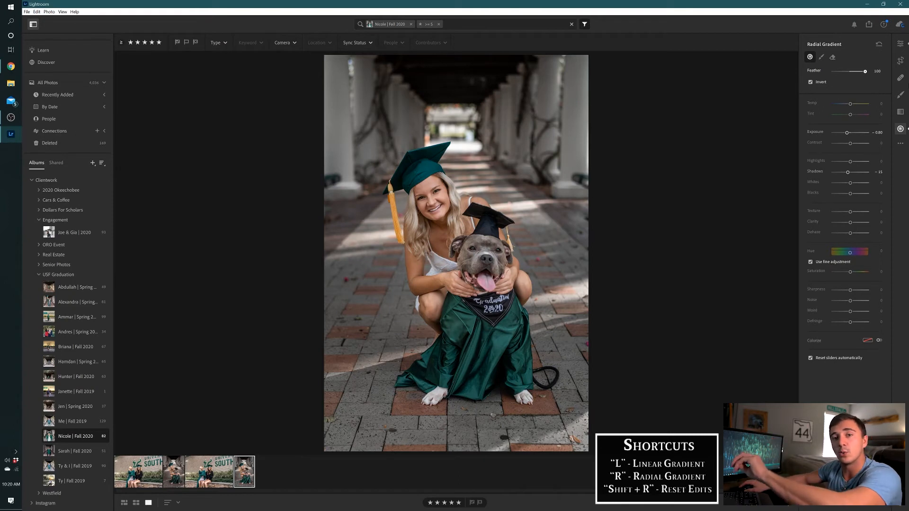
left_click_drag(866, 71, 838, 85)
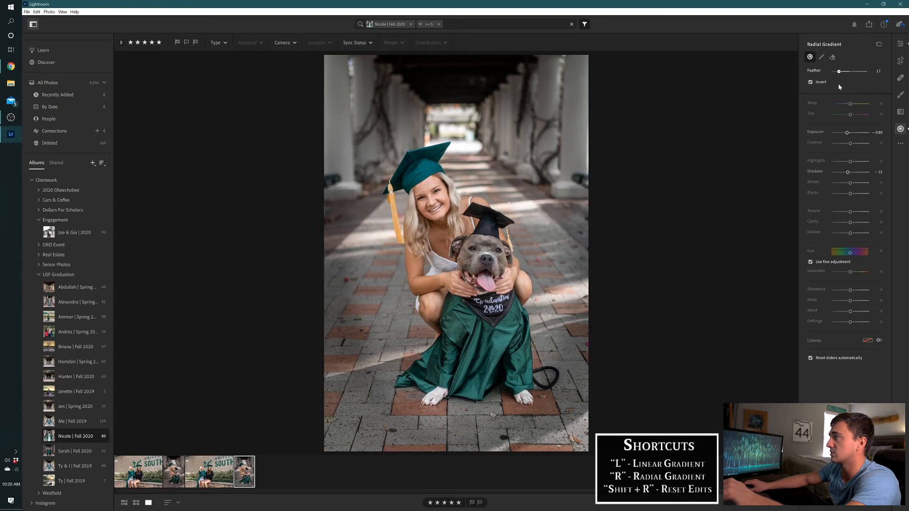
Set the radial gradient's feather to 30 and move it slightly upward over the graduate and dog
left_click(879, 72)
type("20")
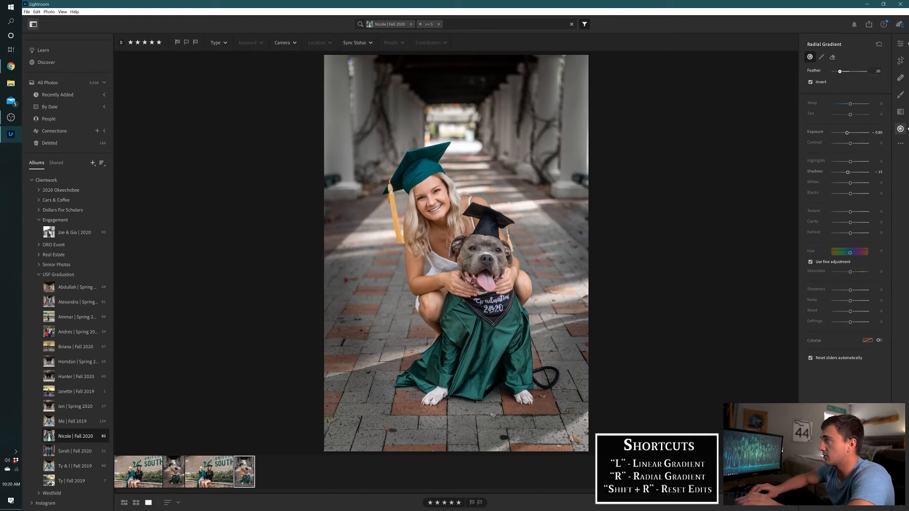
key("BackSpace")
key("BackSpace")
type("30")
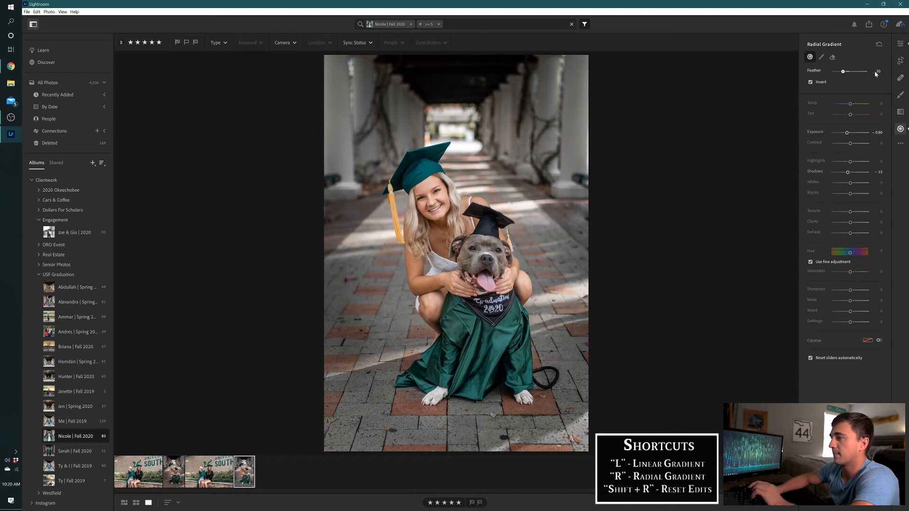
left_click_drag(463, 262, 462, 242)
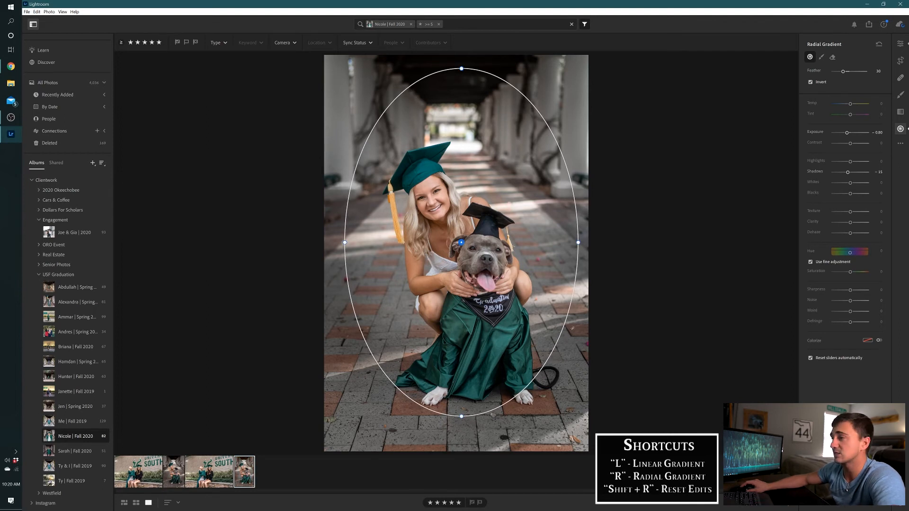
Compare the photo of the graduate and dog with and without the radial gradient
key("backslash")
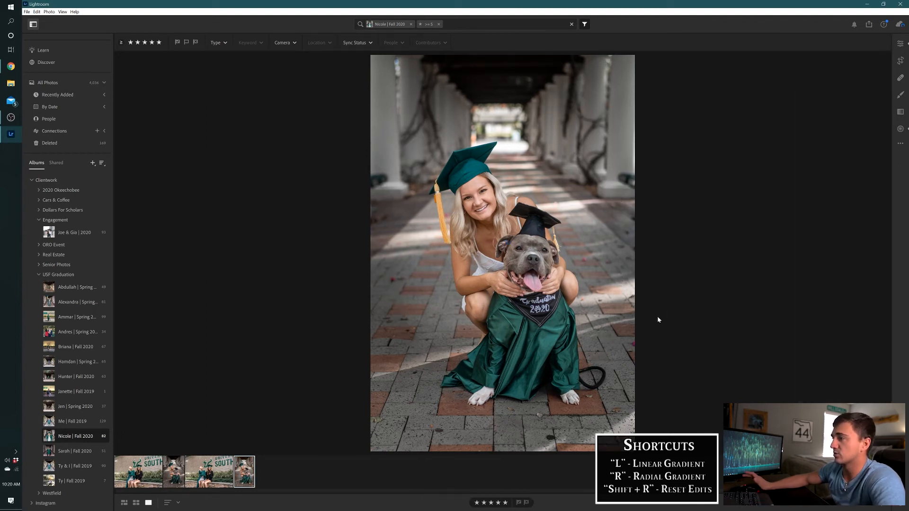
key("backslash")
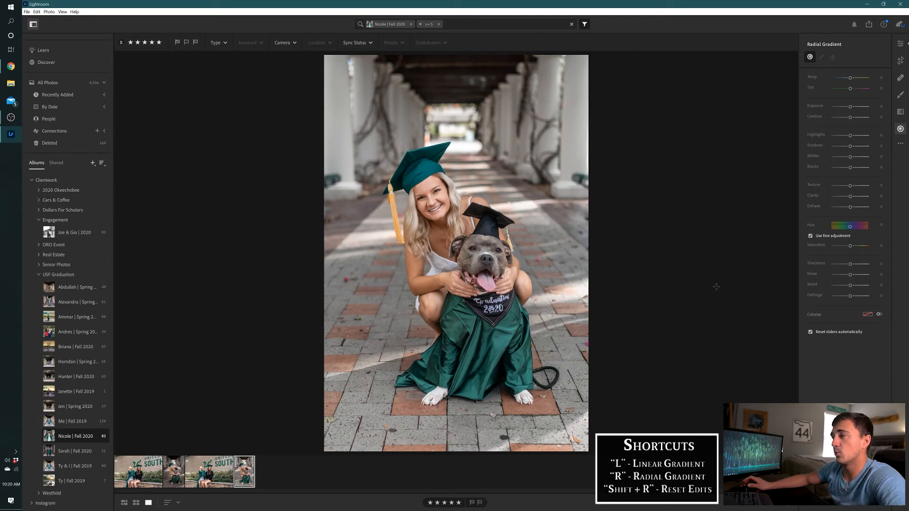
Restore the radial gradient on the graduate photo and open the engagement photo of the couple lying on the grass
key("ctrl+z")
key("e")
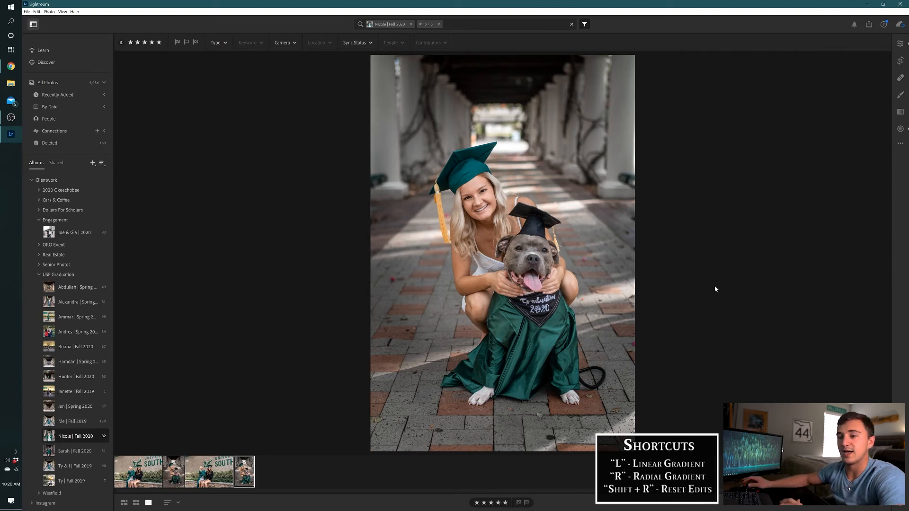
left_click(78, 235)
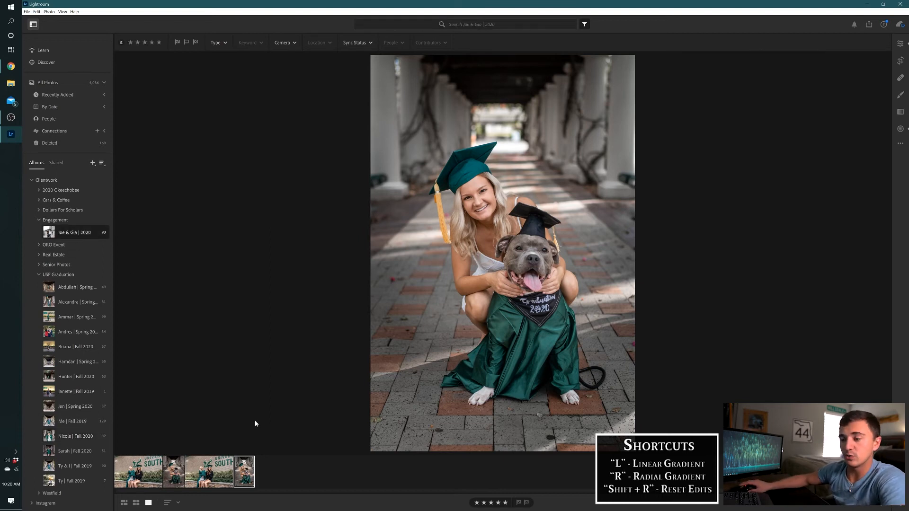
left_click(185, 478)
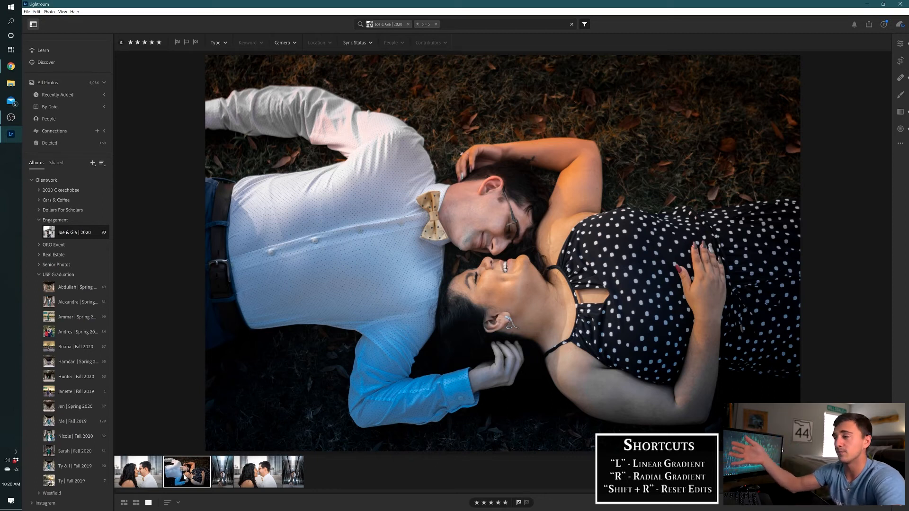
Examine the masks and settings of the radial gradient and both linear gradients on the edited photo of the couple on the grass
key("r")
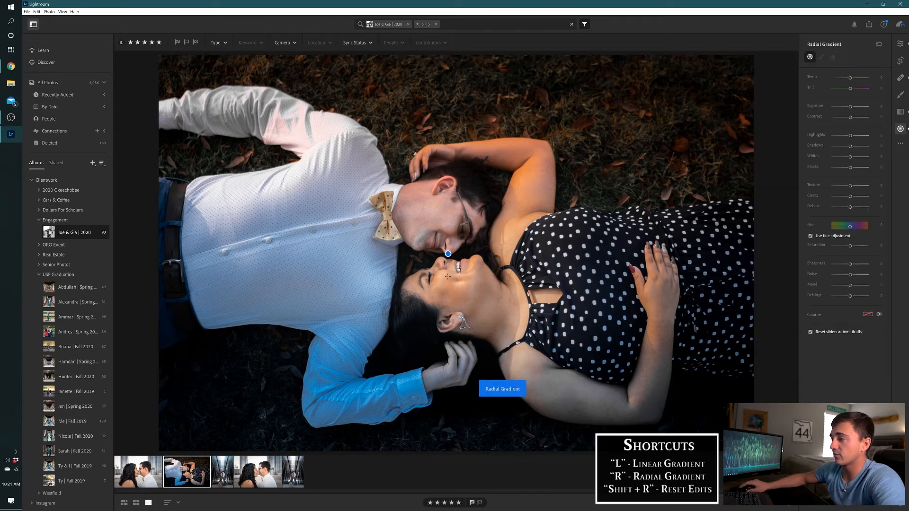
left_click(448, 254)
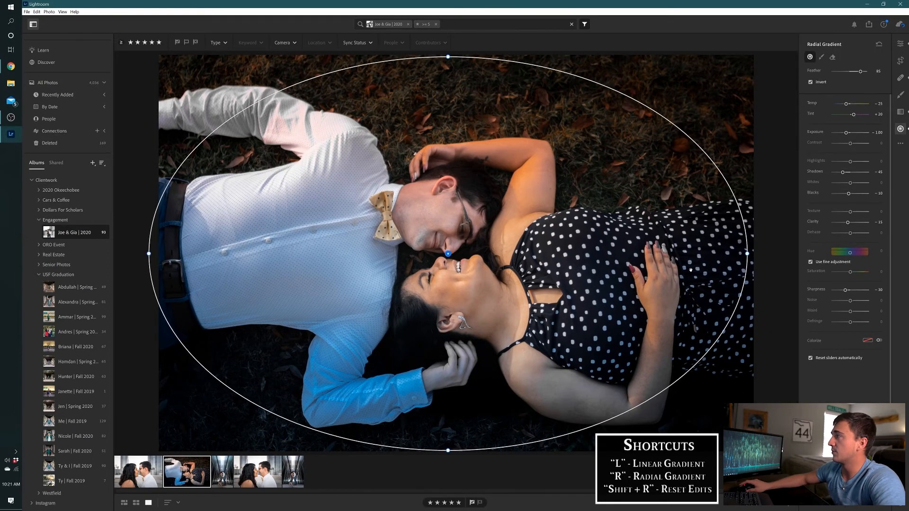
mouse_move(448, 255)
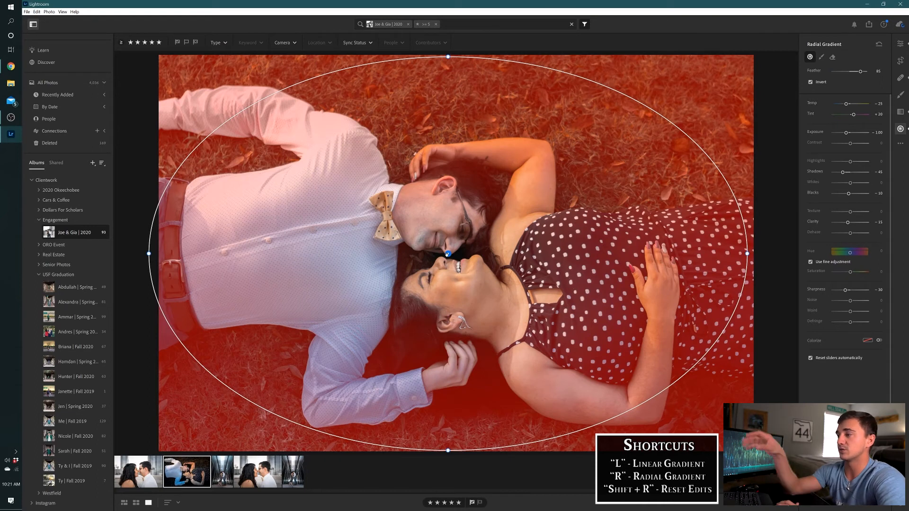
key("l")
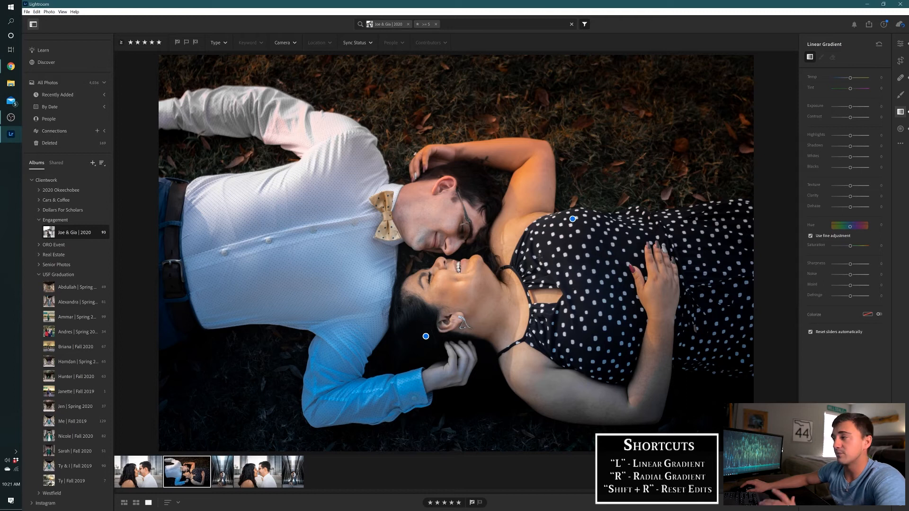
left_click(572, 219)
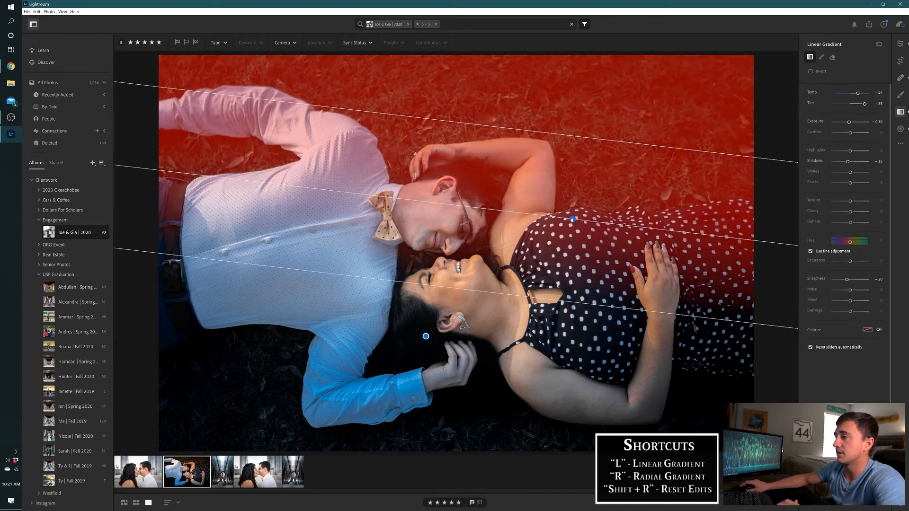
left_click(425, 336)
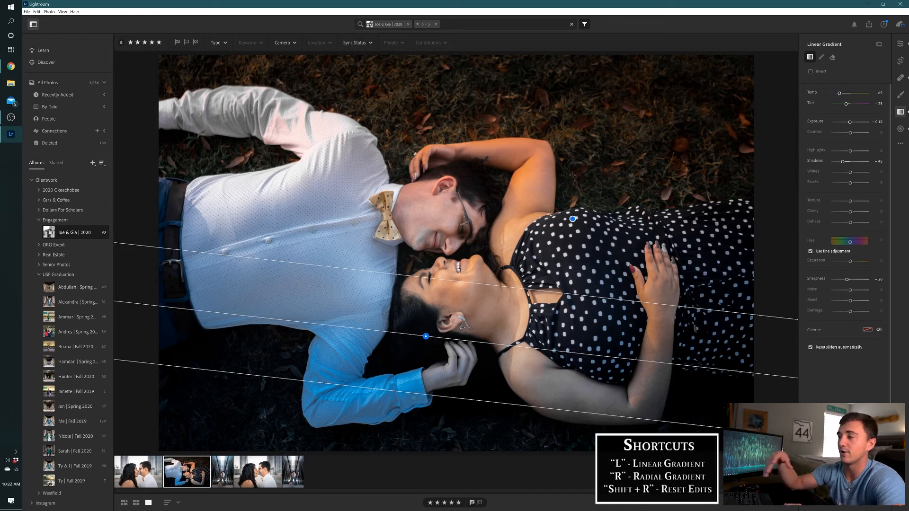
key("e")
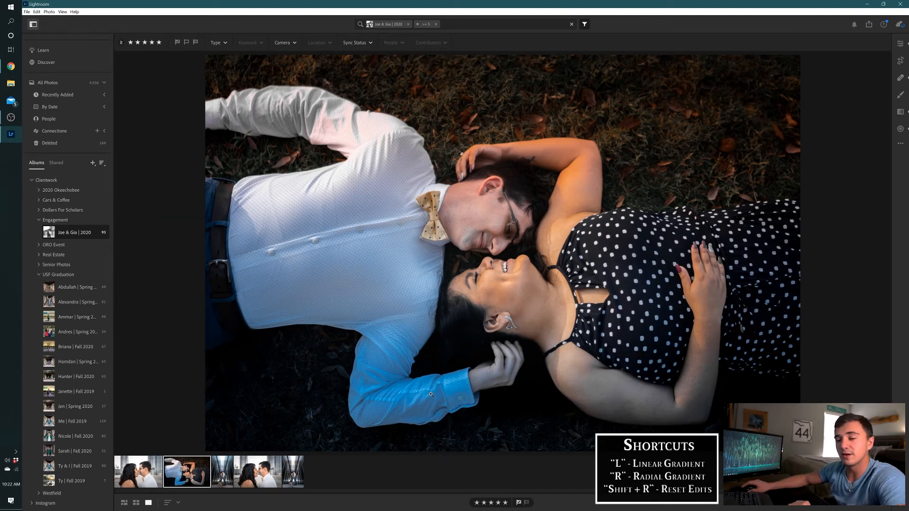
Duplicate the photo of the couple on the grass and reset all edits on the copy
right_click(198, 469)
left_click(231, 398)
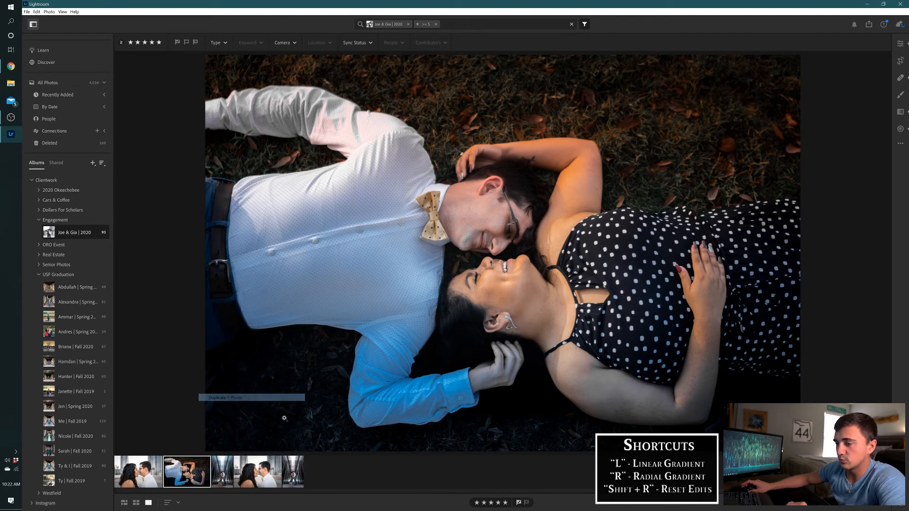
key("shift+r")
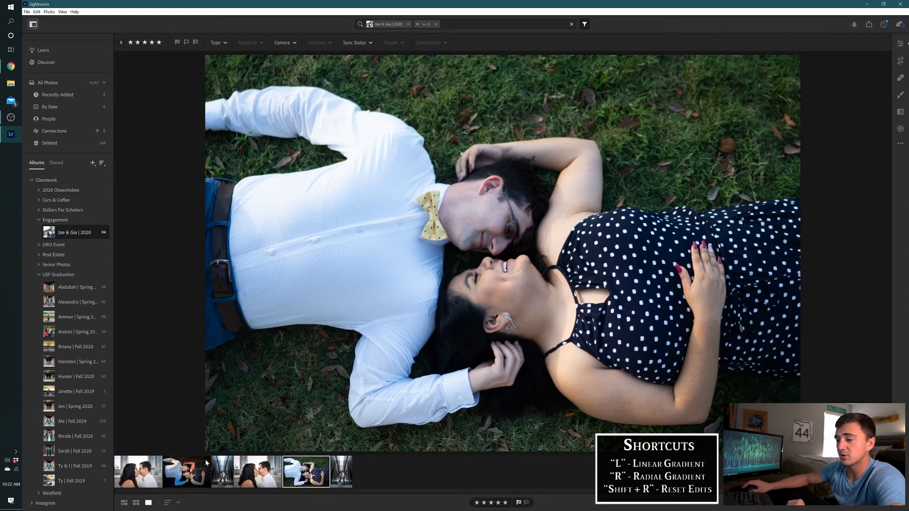
Copy the edit settings from the original couple photo and paste them onto the duplicate
left_click(200, 470)
key("ctrl+c")
left_click(317, 479)
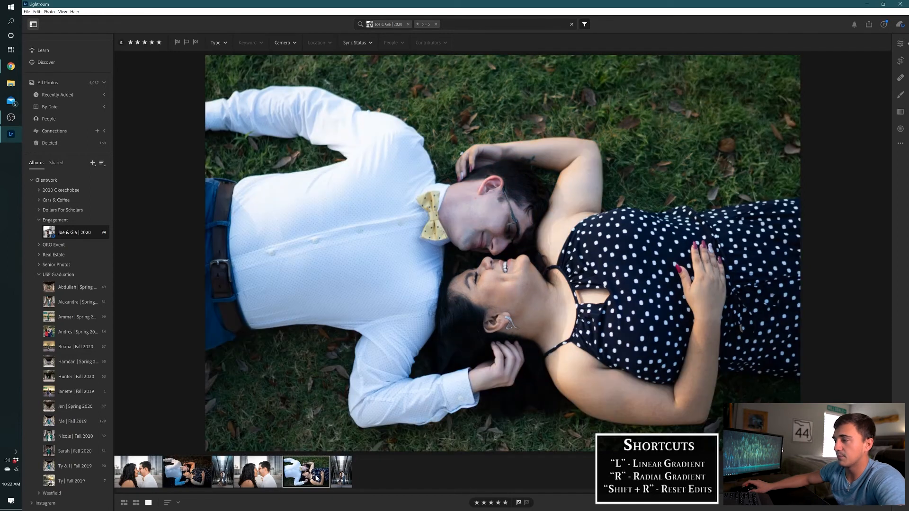
key("ctrl+v")
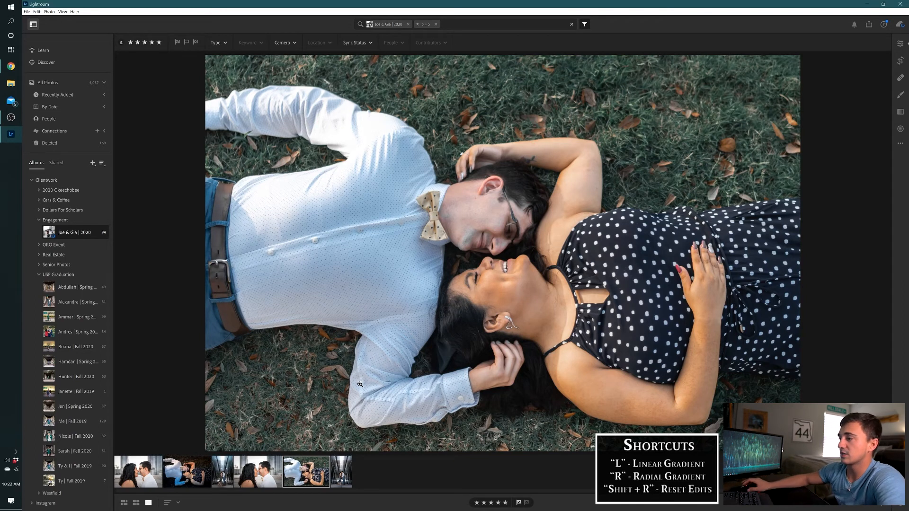
Draw a wide radial gradient around the couple on the duplicate photo and set its exposure to -1.20
key("r")
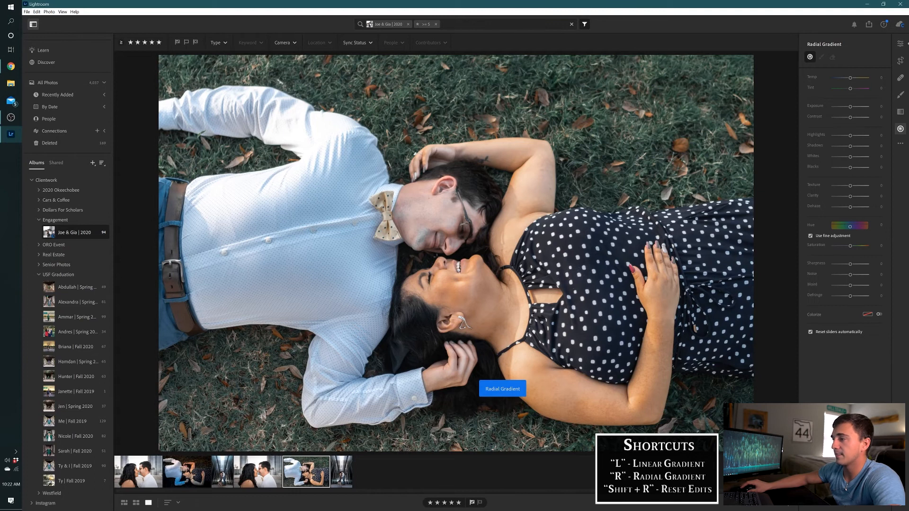
left_click_drag(436, 258, 732, 442)
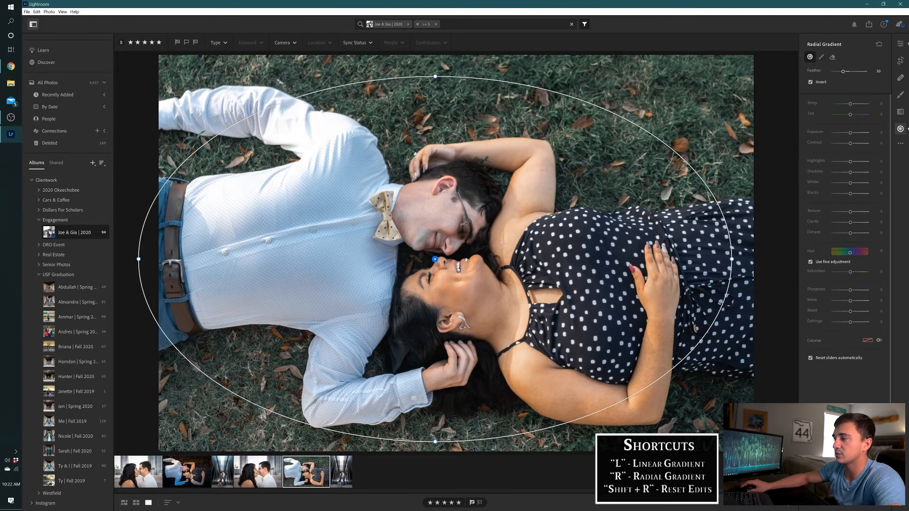
left_click(880, 133)
type("-1")
key("Return")
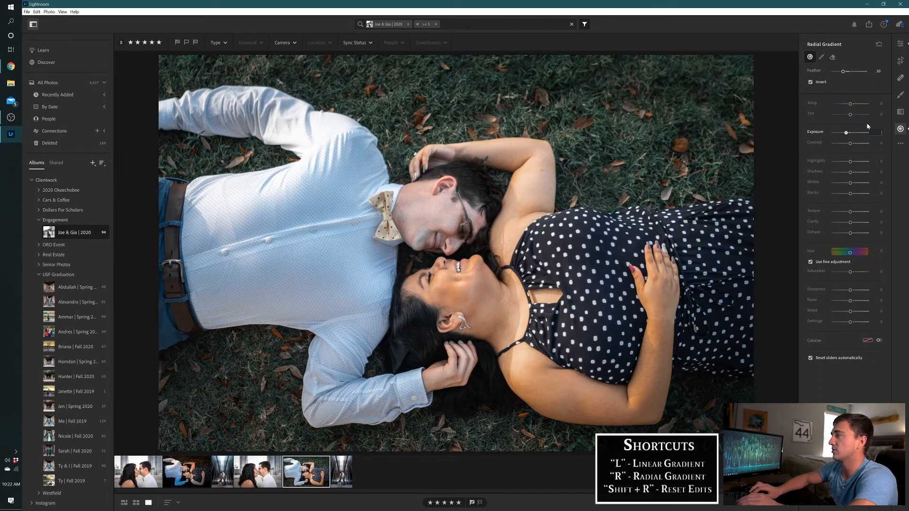
type(".5")
key("Return")
key("BackSpace")
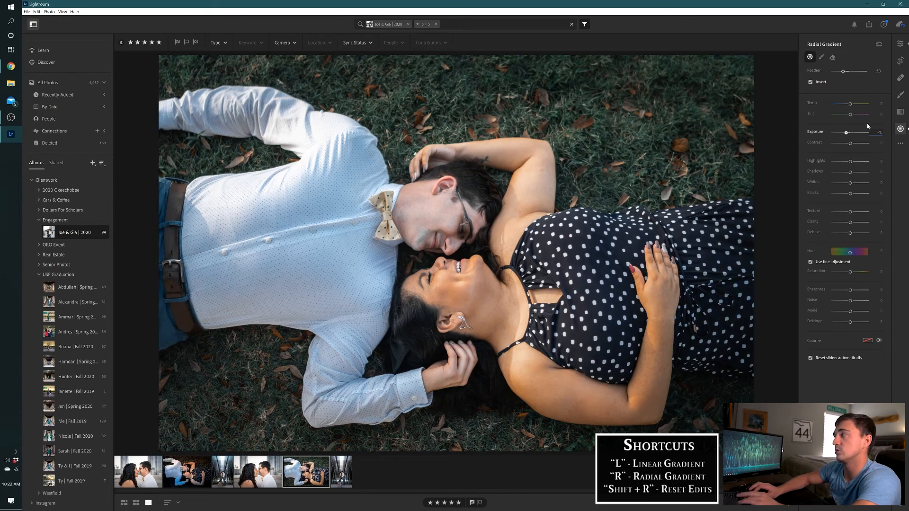
type("2")
key("Return")
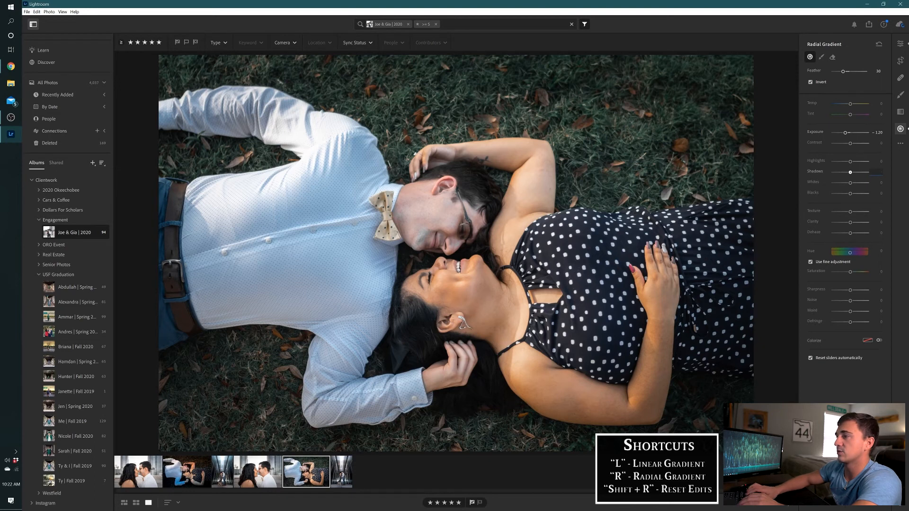
Set the radial gradient's shadows to -45 and its feather to 75
left_click_drag(850, 172, 843, 172)
left_click(878, 72)
type("7")
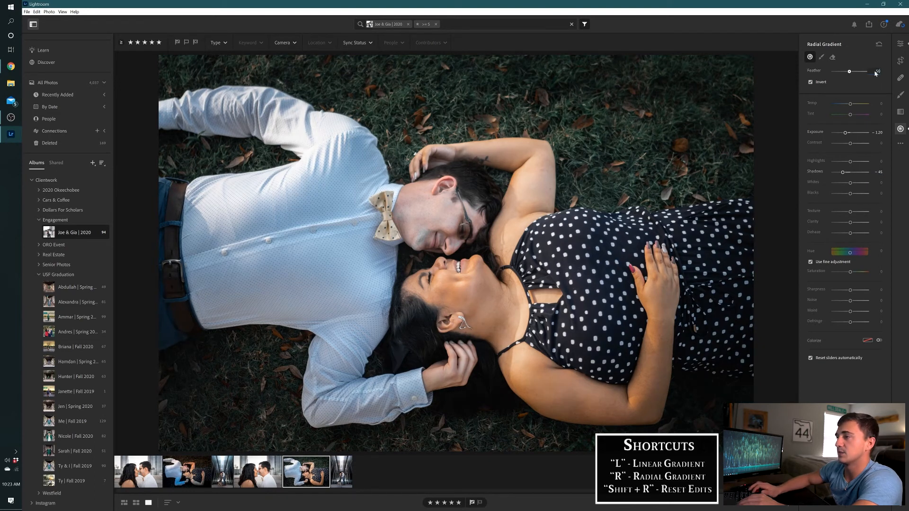
type("5")
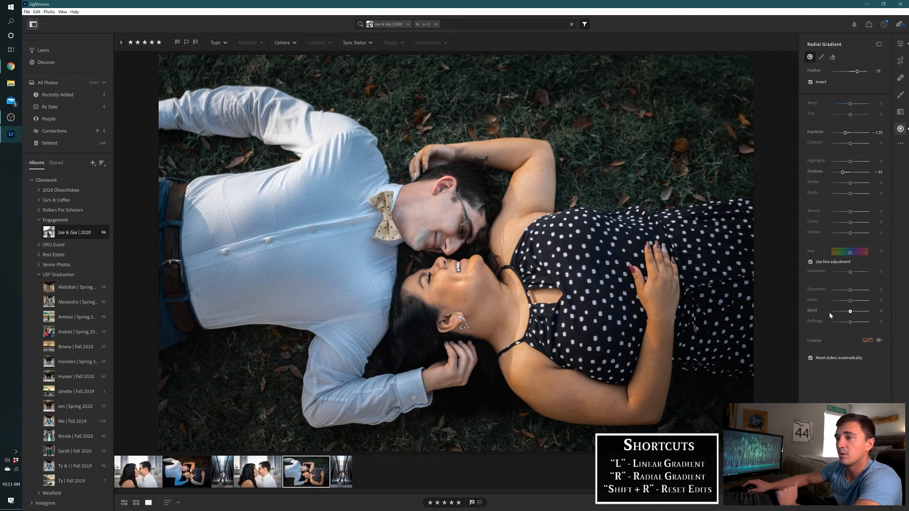
Set the radial gradient's sharpness to -25, recentre it on the photo and finish editing it
left_click(880, 292)
key("BackSpace")
type("-35")
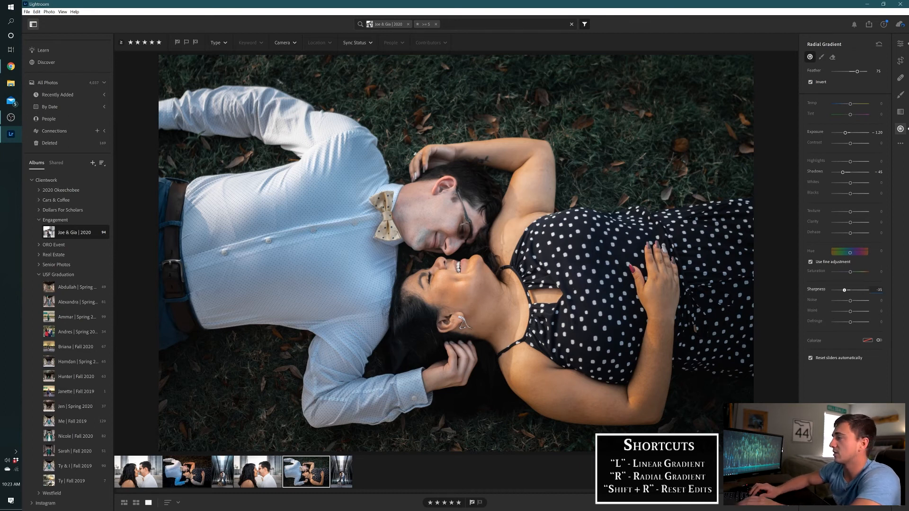
key("BackSpace")
key("BackSpace")
type("25")
key("Return")
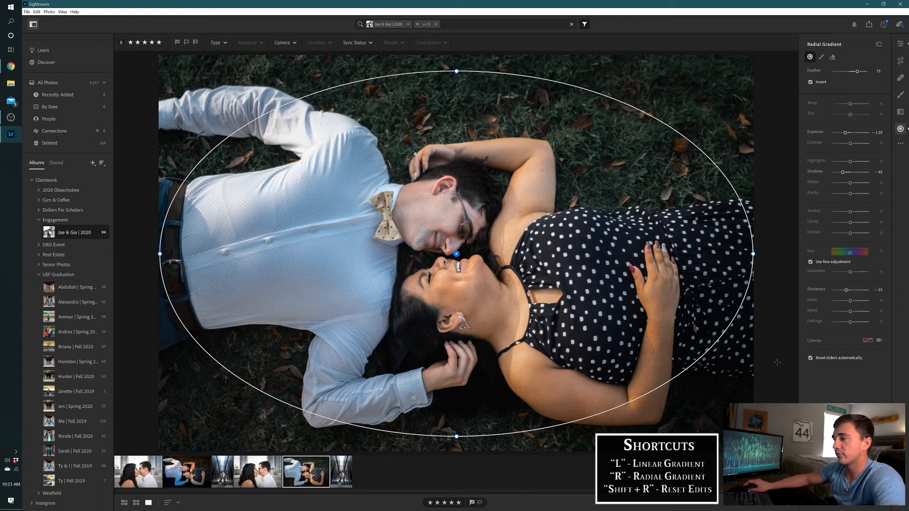
key("r")
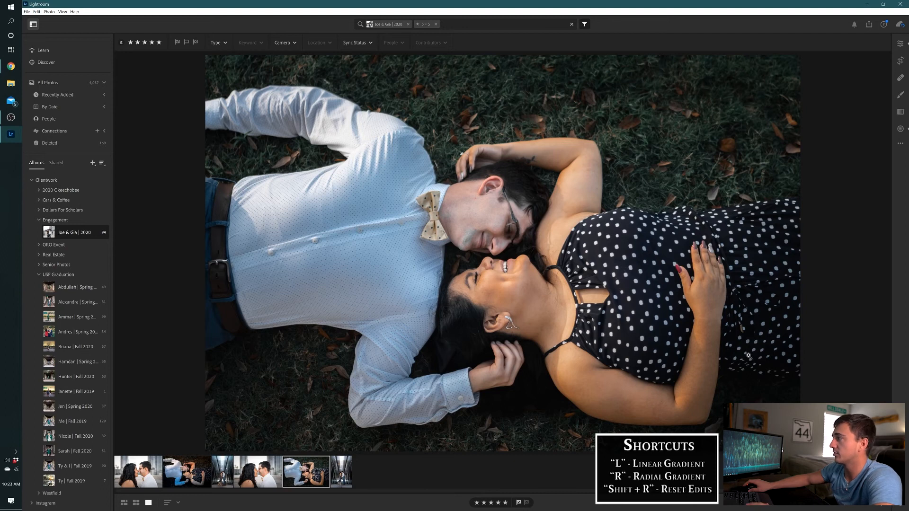
Add a slightly tilted linear gradient fading upward across the lower part of the photo, centred near the woman's hand by her hair
key("l")
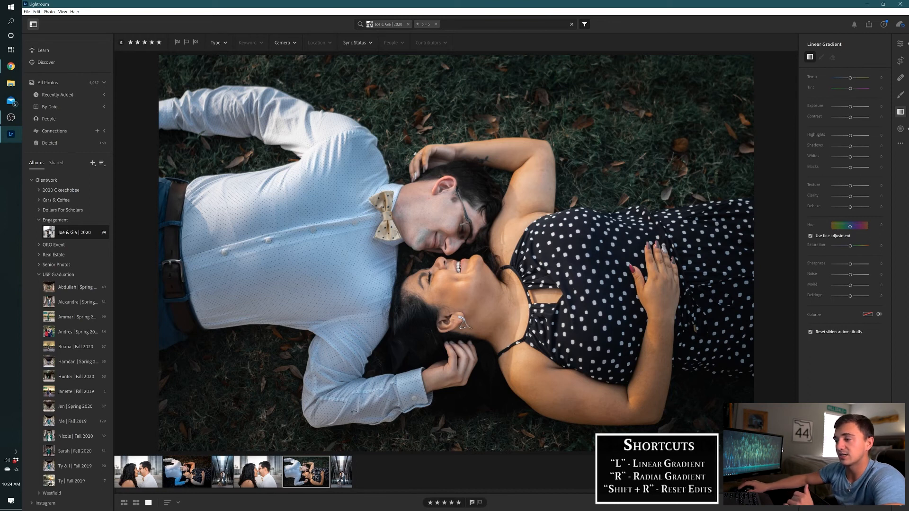
left_click_drag(351, 429, 361, 313)
left_click_drag(356, 373, 438, 364)
left_click_drag(758, 398, 759, 388)
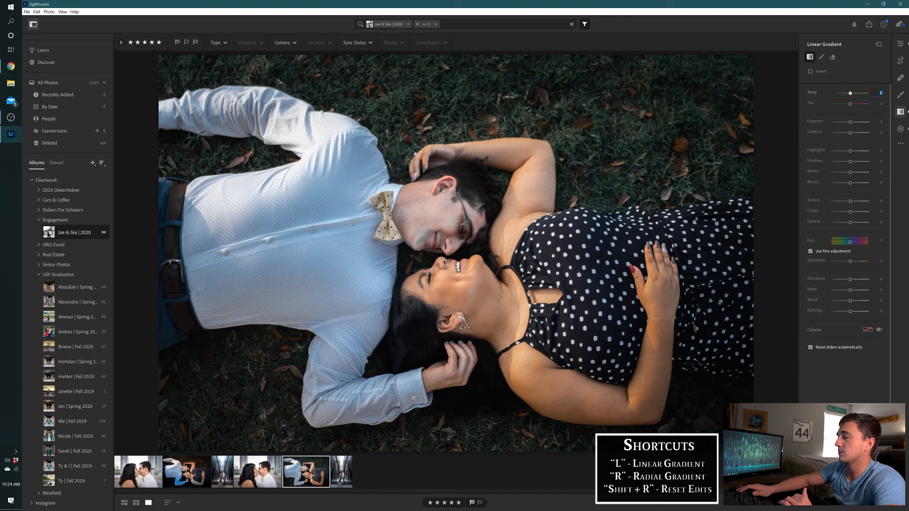
Set the lower linear gradient's temp to -20 and its tint to -25
left_click_drag(850, 93, 847, 93)
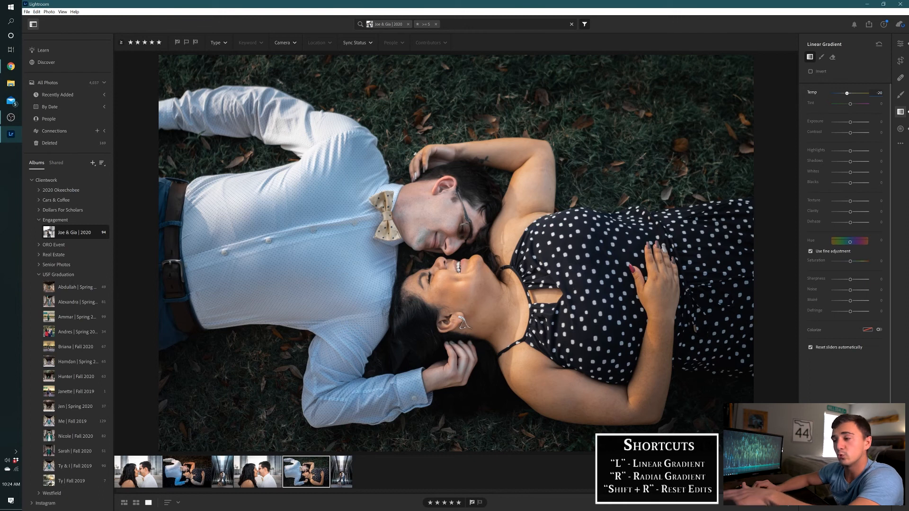
key("Return")
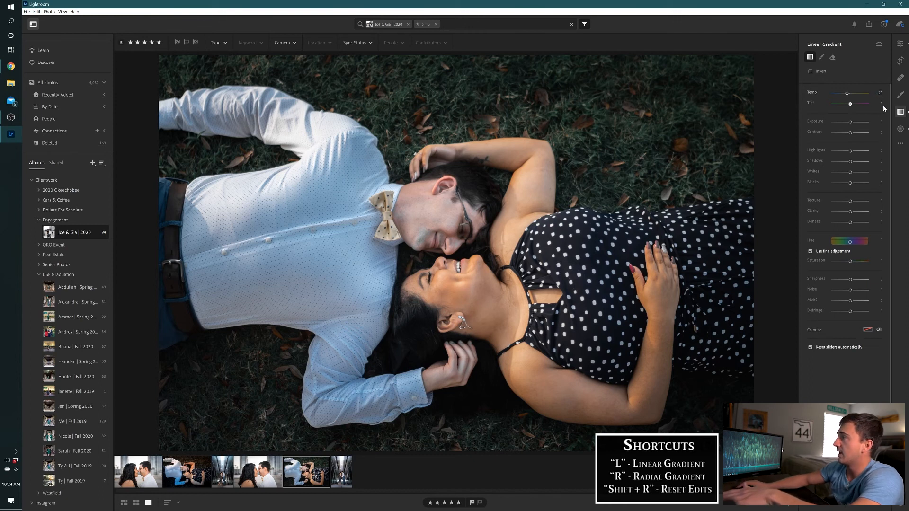
type("-30")
key("BackSpace")
key("BackSpace")
type("25")
key("Return")
Set the lower linear gradient's exposure to -0.30 and its shadows to -25
left_click(881, 122)
key("BackSpace")
type("-0.")
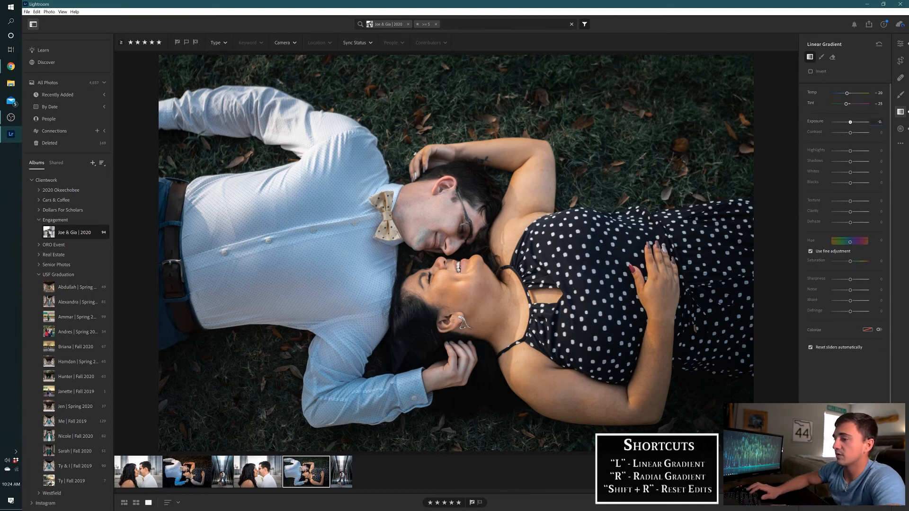
type("4")
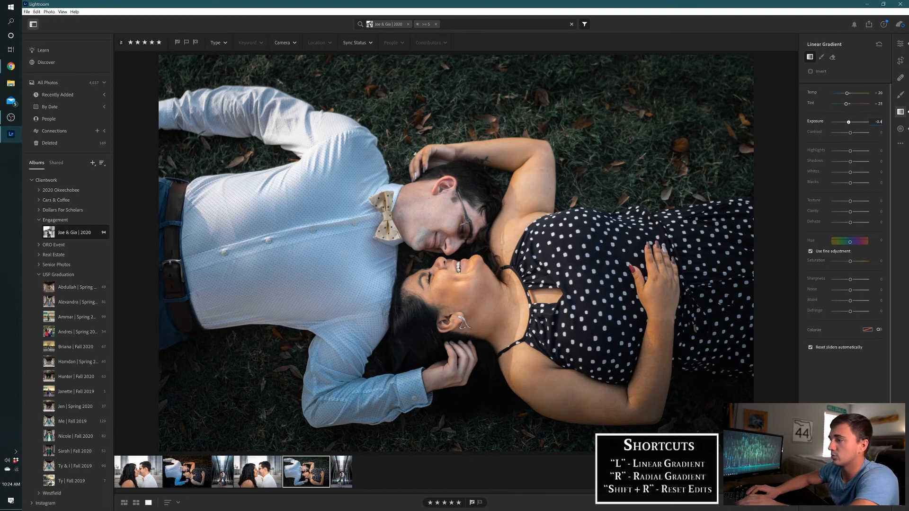
key("Return")
key("Tab")
key("Tab")
key("Tab")
type("-25")
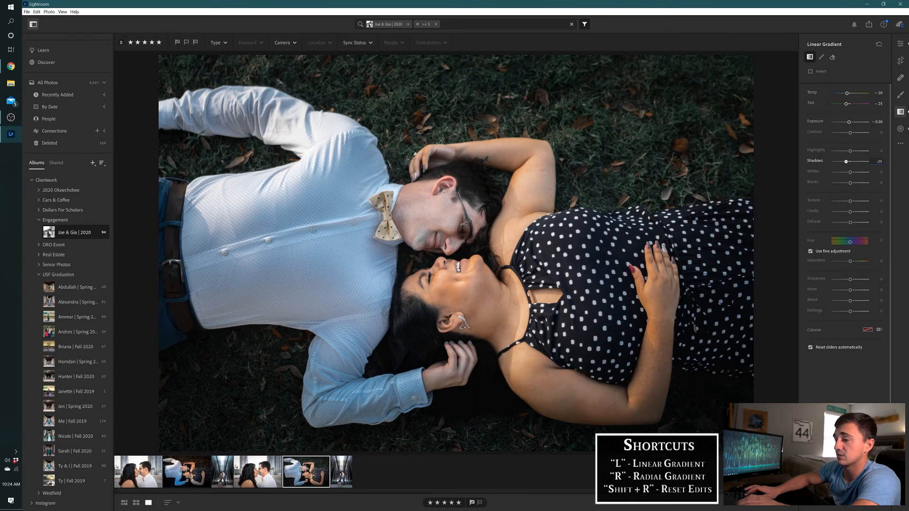
key("Return")
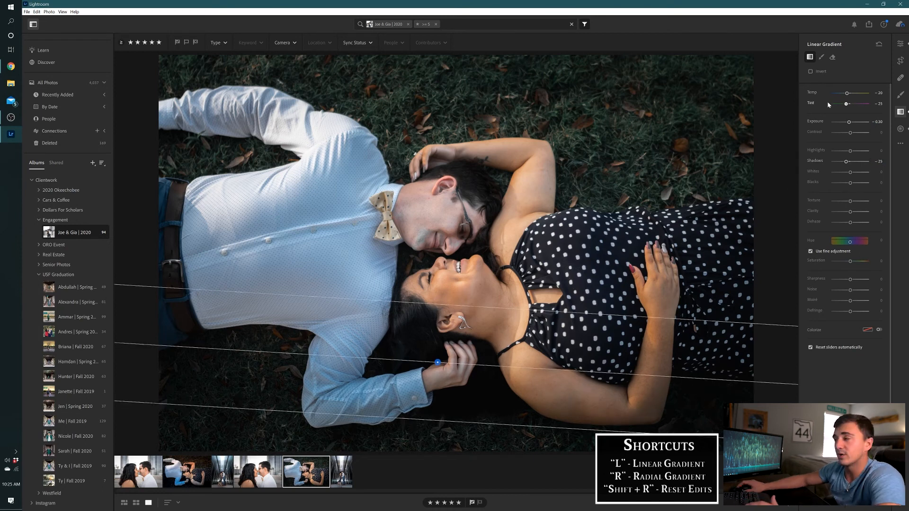
Set the lower linear gradient's temp to -50
left_click(878, 95)
type("-50")
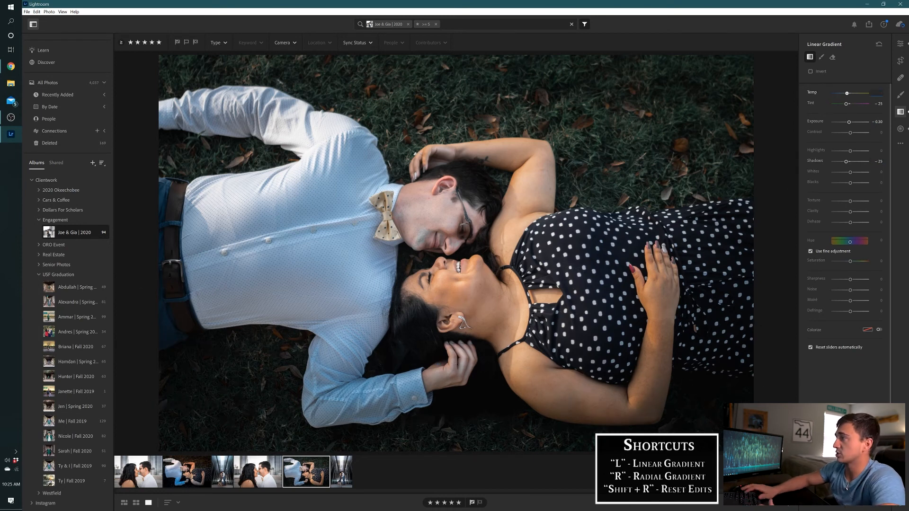
key("Return")
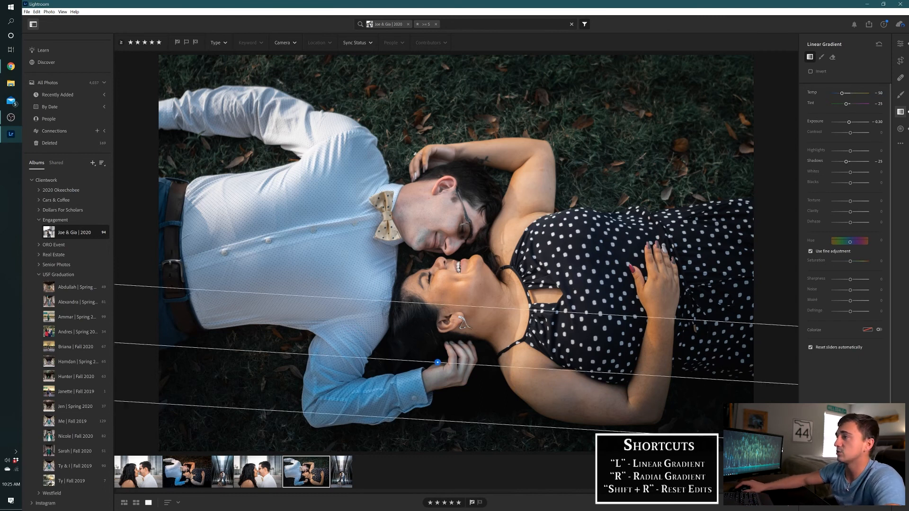
Add a slightly tilted linear gradient fading downward over the upper photo, centred by the woman's raised upper arm, and set its temp to 55
left_click_drag(507, 111, 507, 175)
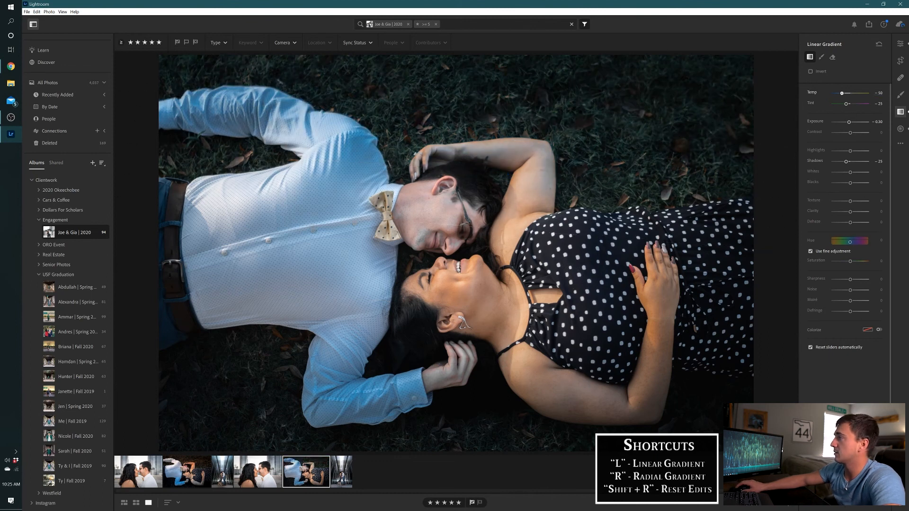
left_click(880, 93)
type("55")
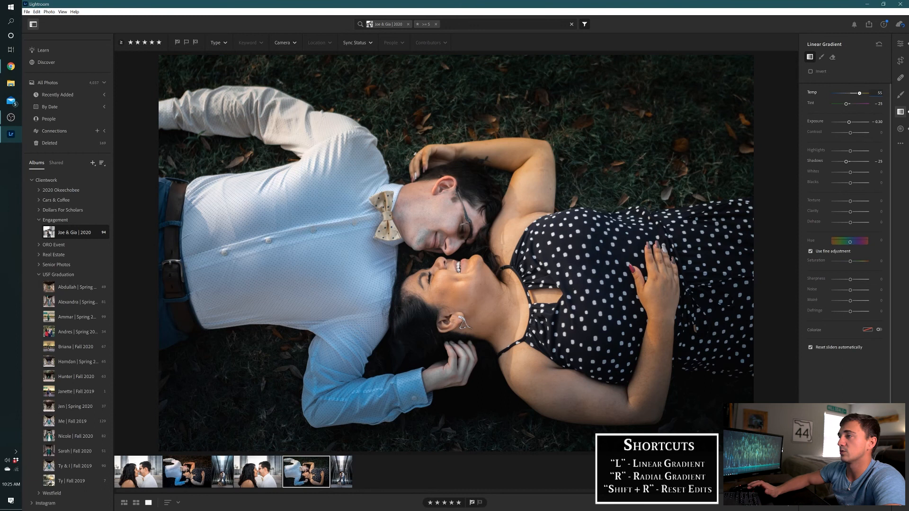
key("Return")
left_click_drag(233, 153, 226, 156)
Set the upper linear gradient's temp to 75 and its tint to 75
left_click(879, 93)
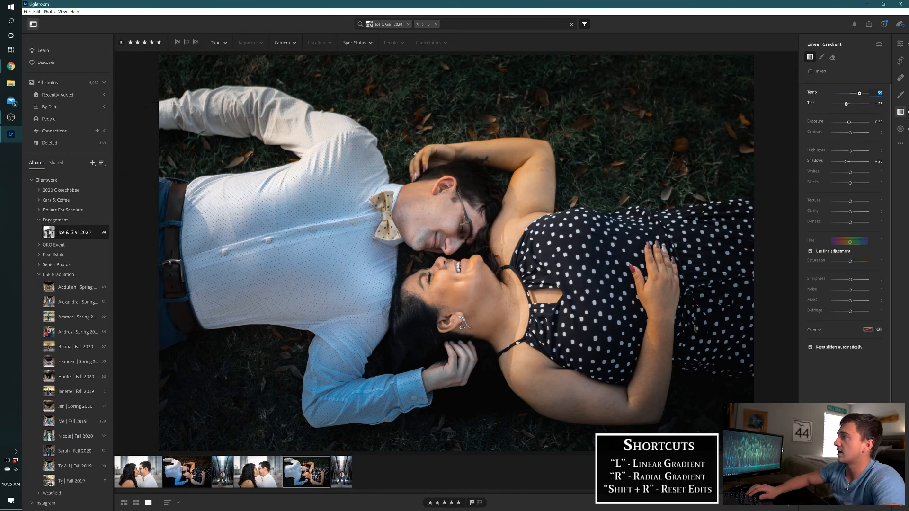
type("75")
key("Return")
left_click(879, 104)
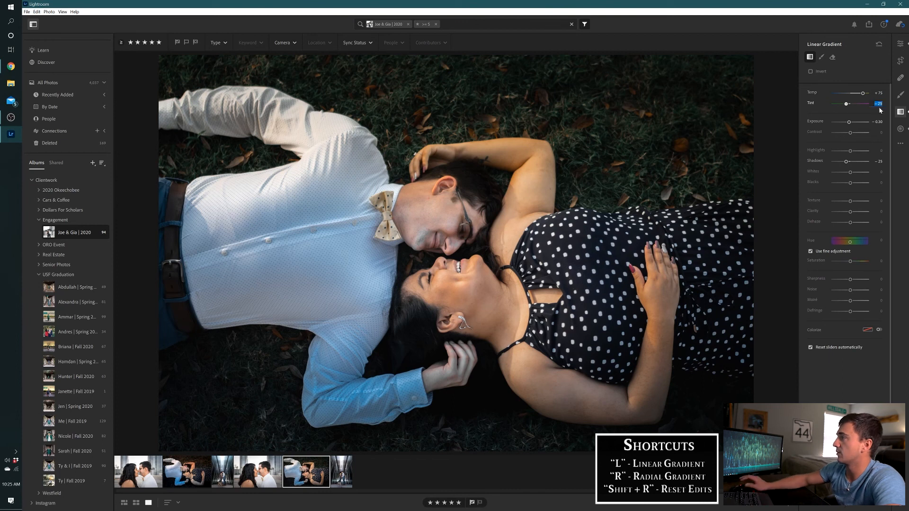
type("75")
key("Return")
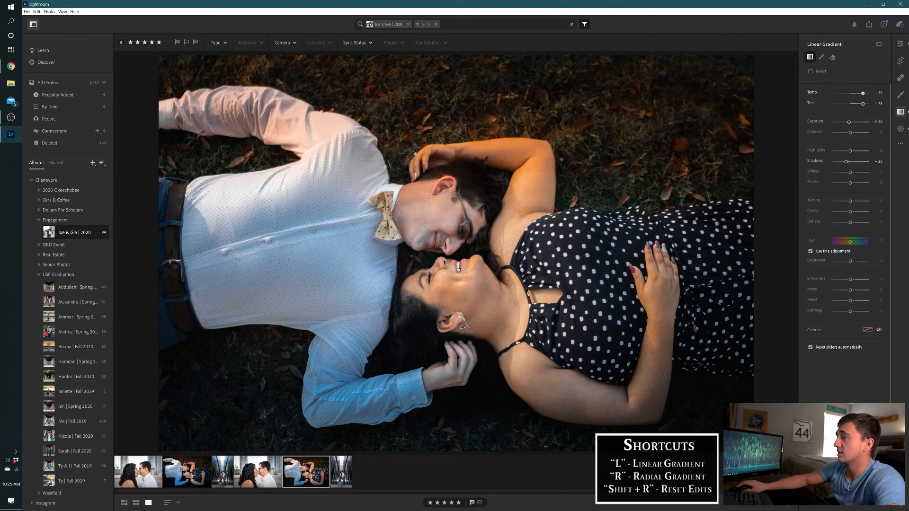
Set the upper linear gradient's temp to 45 and its exposure to 0.20
left_click(879, 93)
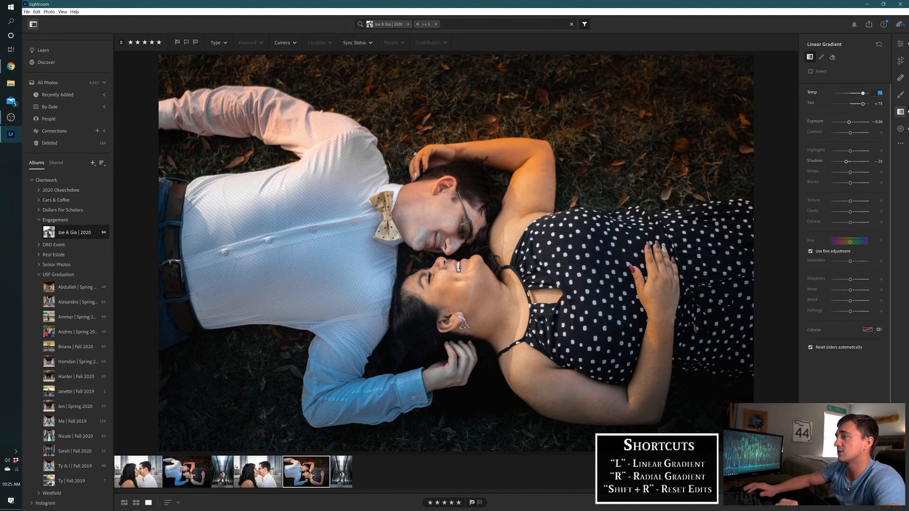
type("45")
key("Return")
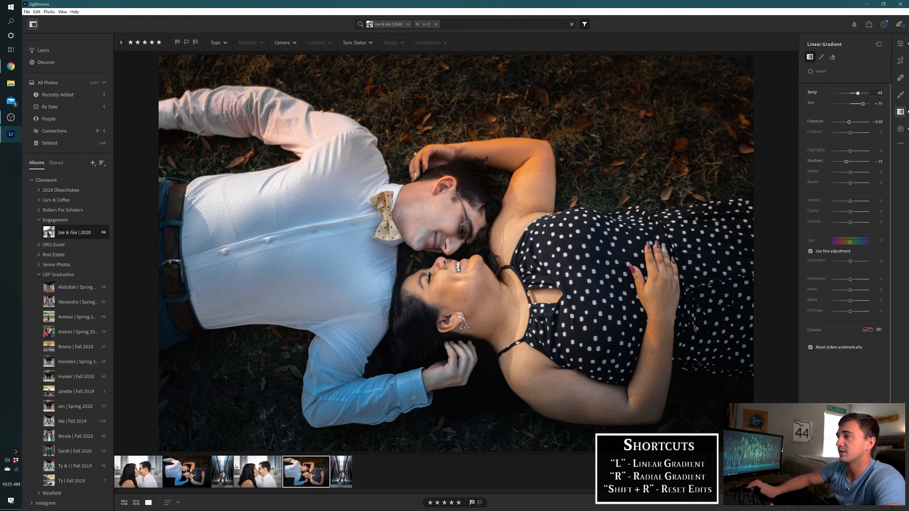
left_click(878, 122)
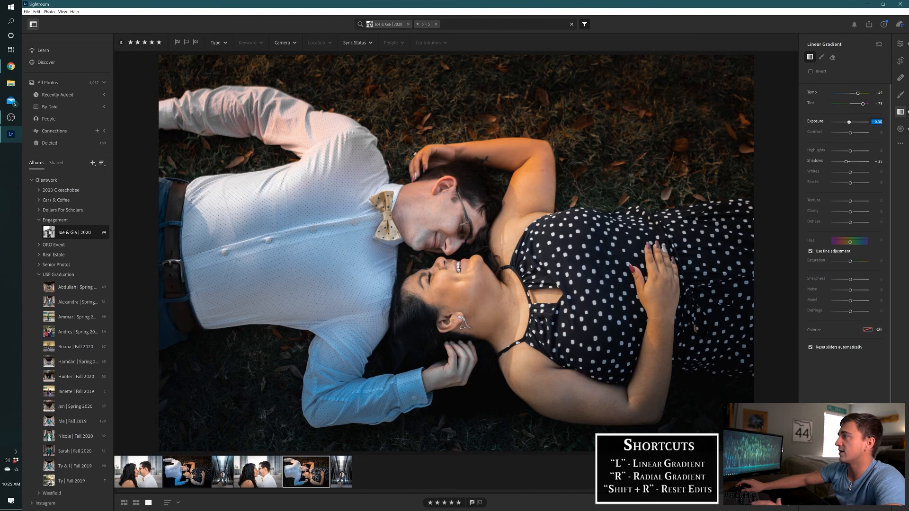
type("0.2")
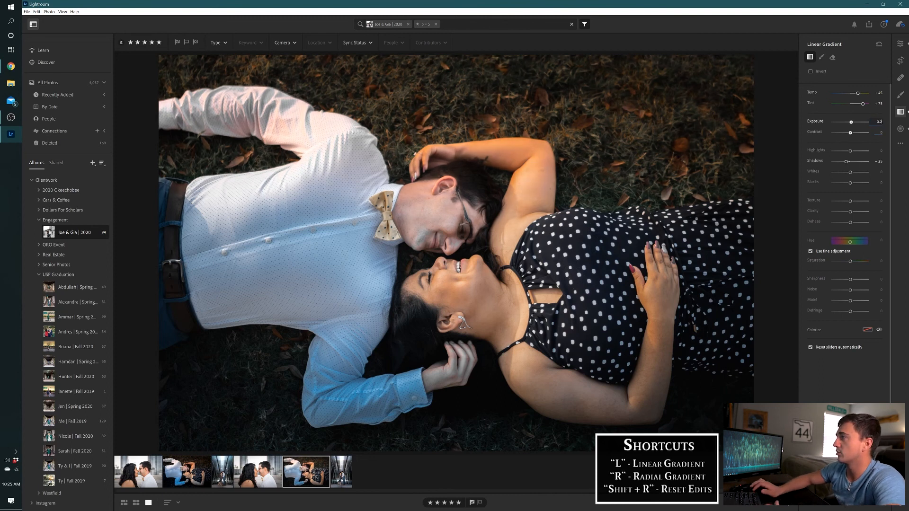
key("Return")
Set the upper linear gradient's shadows to -40
left_click(879, 162)
key("BackSpace")
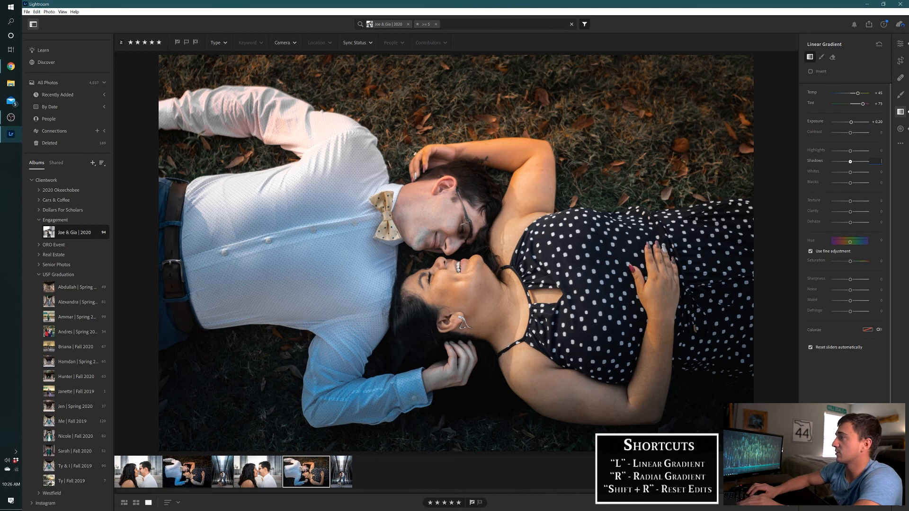
type("-35")
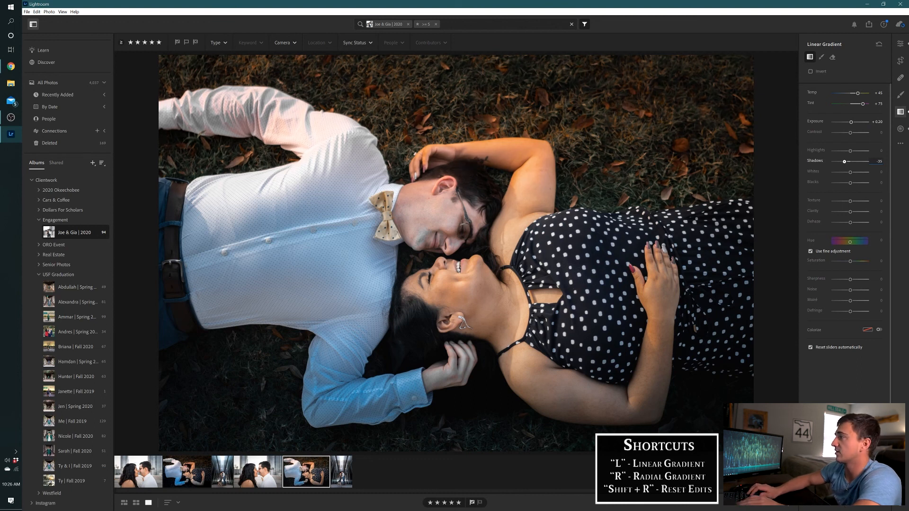
key("BackSpace")
key("BackSpace")
type("40")
key("Return")
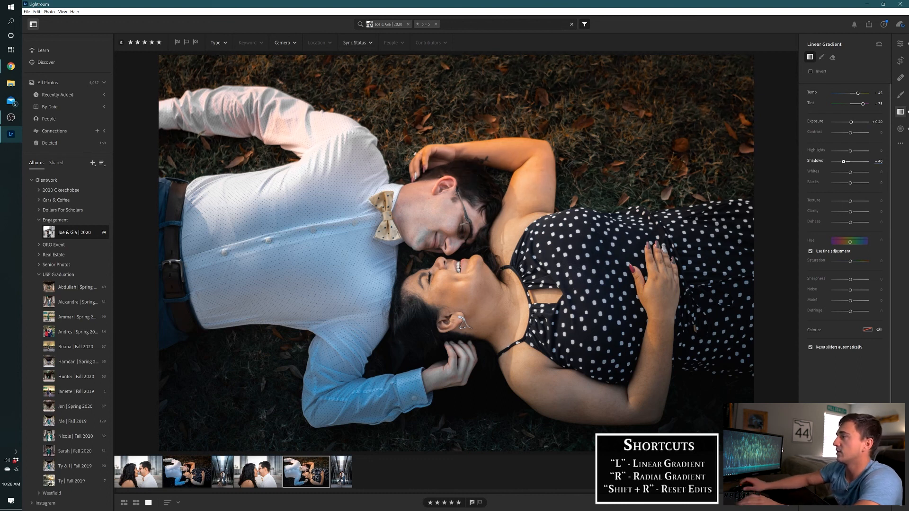
Set the upper linear gradient's exposure to 0.30 and its contrast to 15
left_click(879, 123)
type("0")
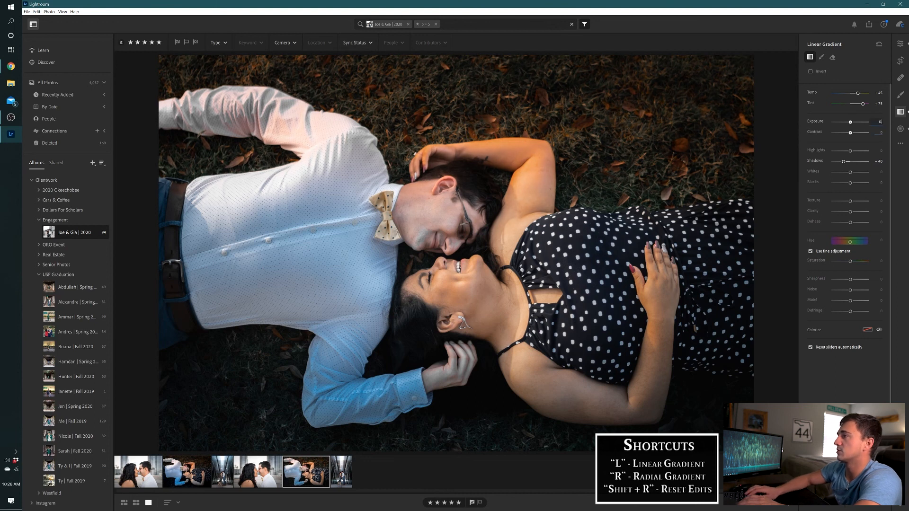
type(".4")
key("BackSpace")
type("30")
key("Tab")
type("15")
key("Return")
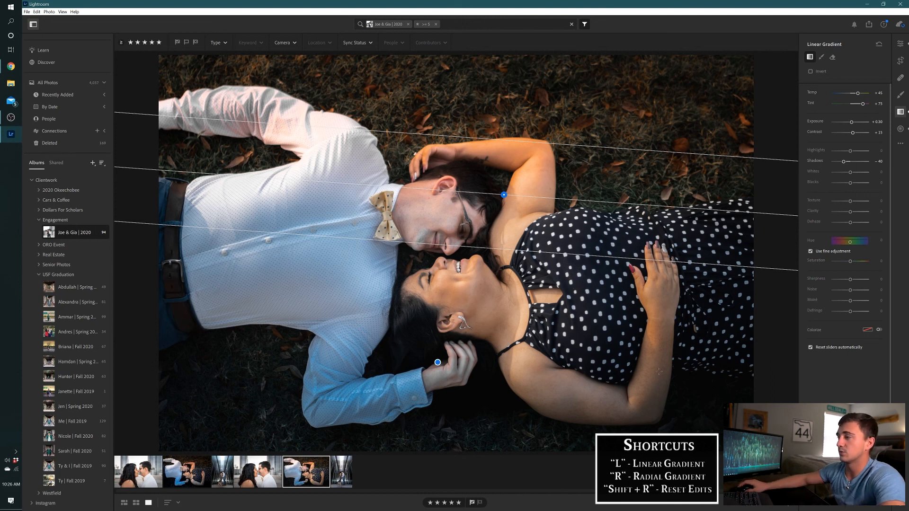
Delete the large inverted radial gradient centred between the couple's faces to compare the photo without it, and undo the deletion
key("r")
left_click(456, 254)
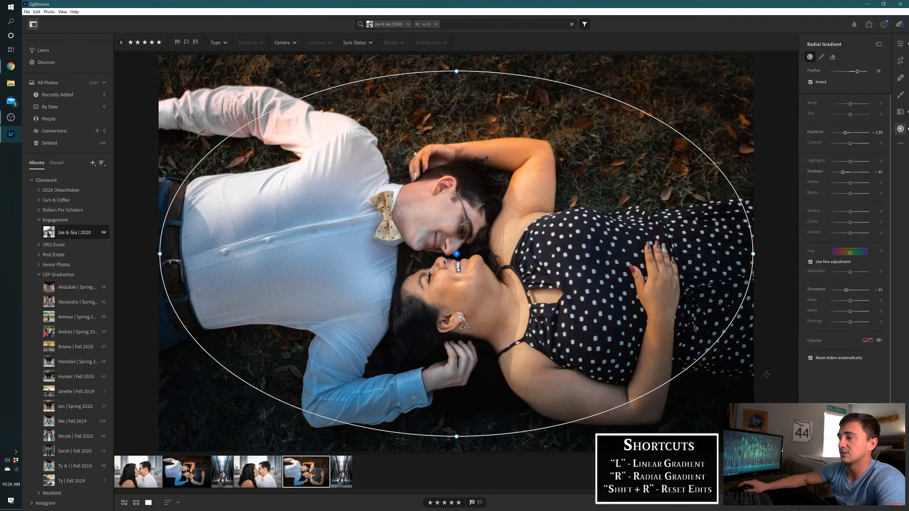
key("Delete")
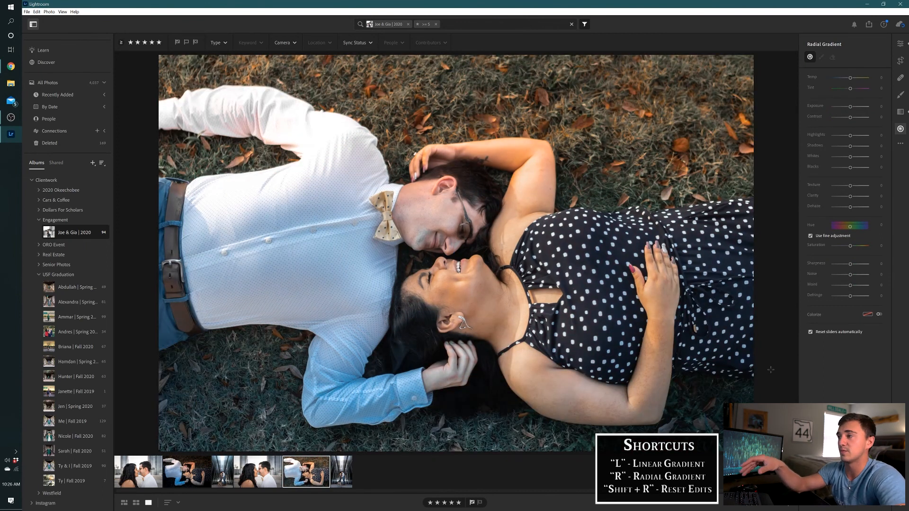
key("ctrl+z")
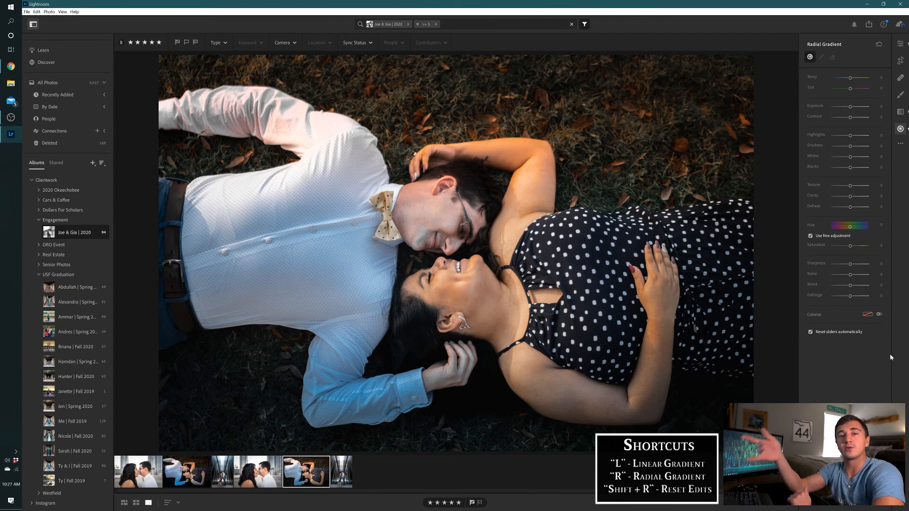